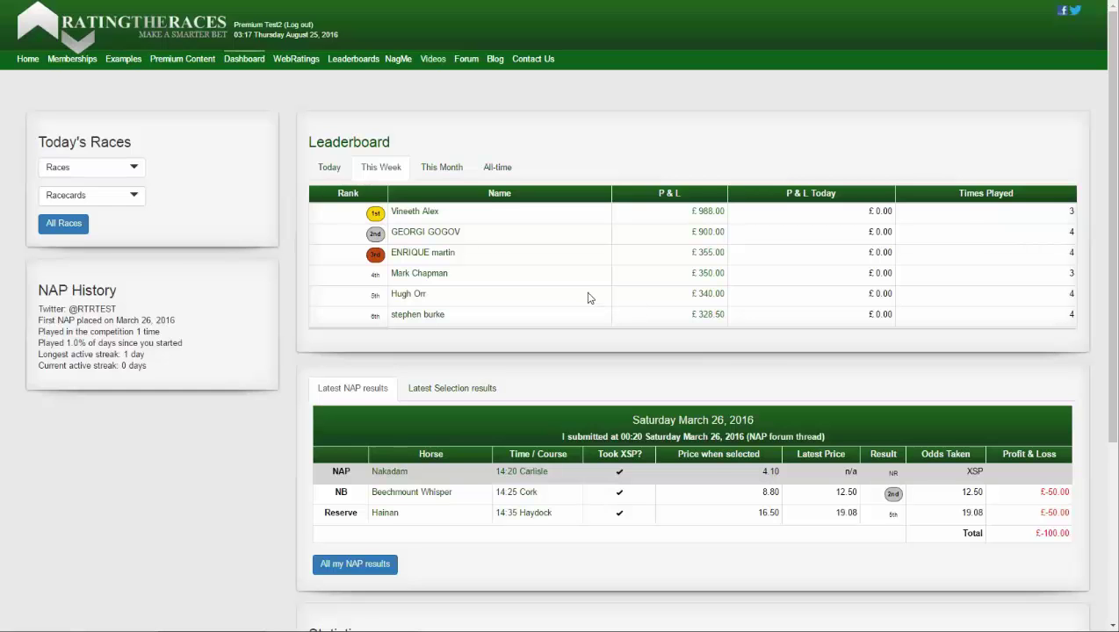
Step: Scroll the Dashboard to review the weekly leaderboard, latest NAP results and Statistics panel
scroll(589, 298, down, 3)
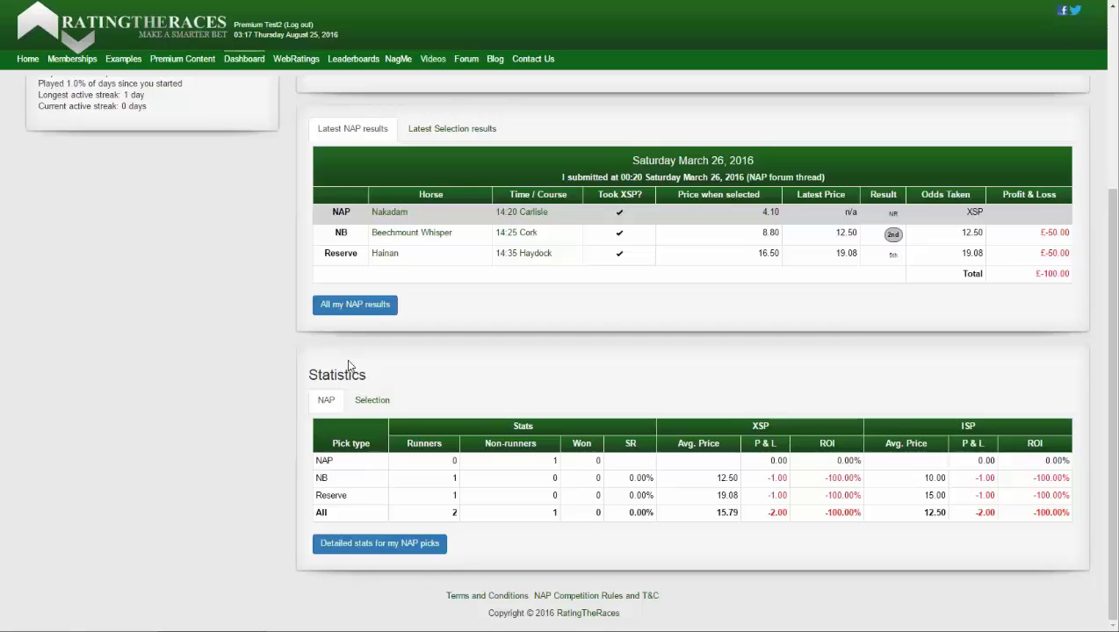
scroll(267, 258, up, 2)
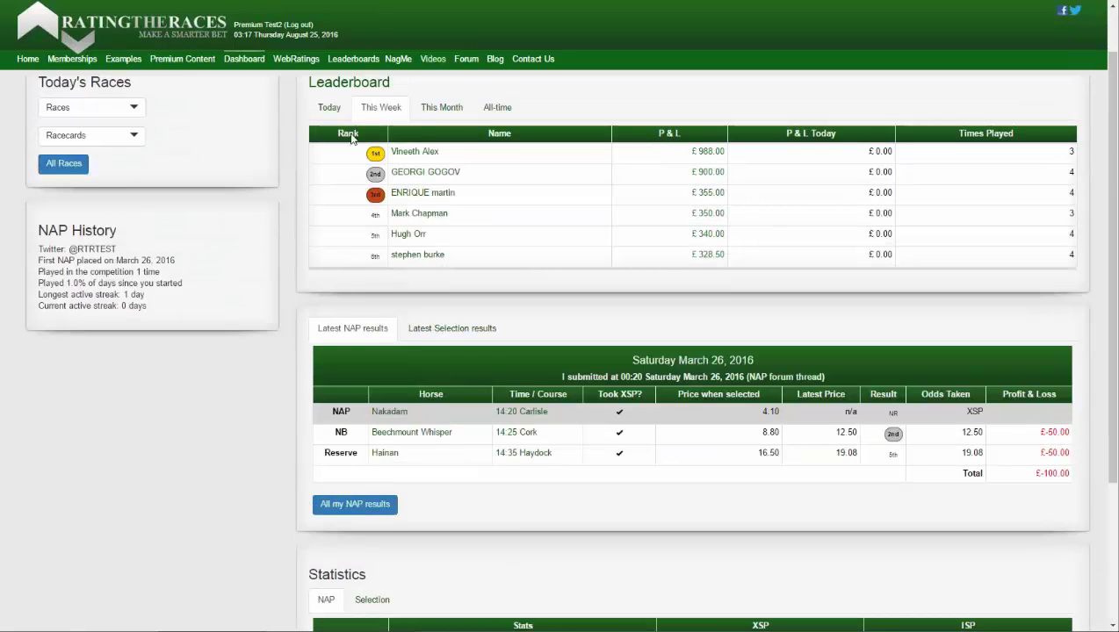
scroll(339, 106, down, 2)
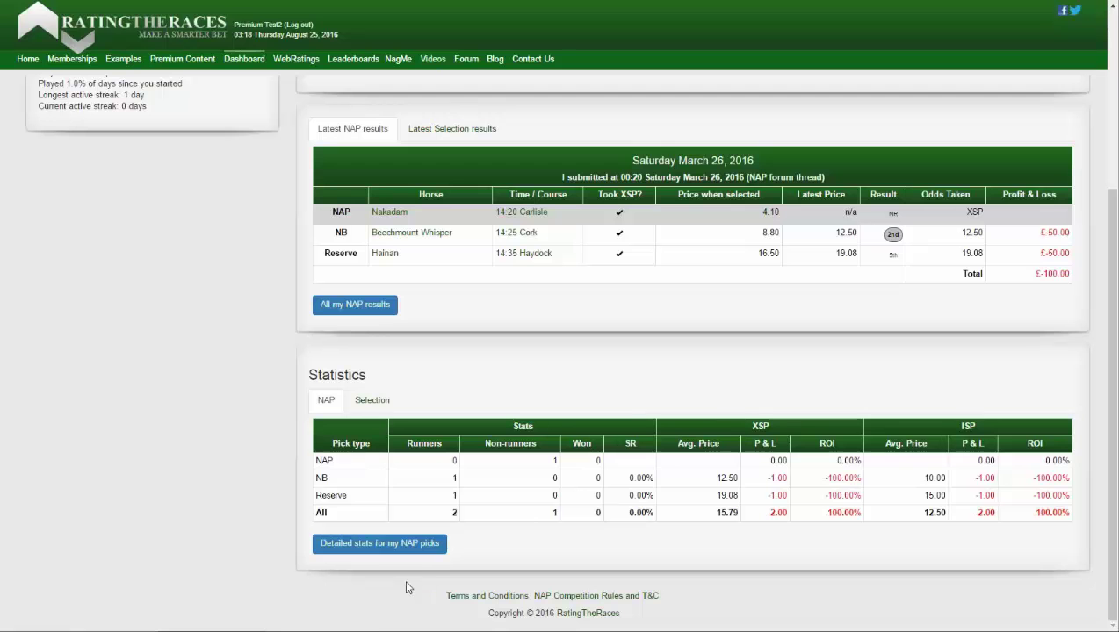
Step: Open detailed stats for my NAP picks and group them by All, then by Course
click(397, 544)
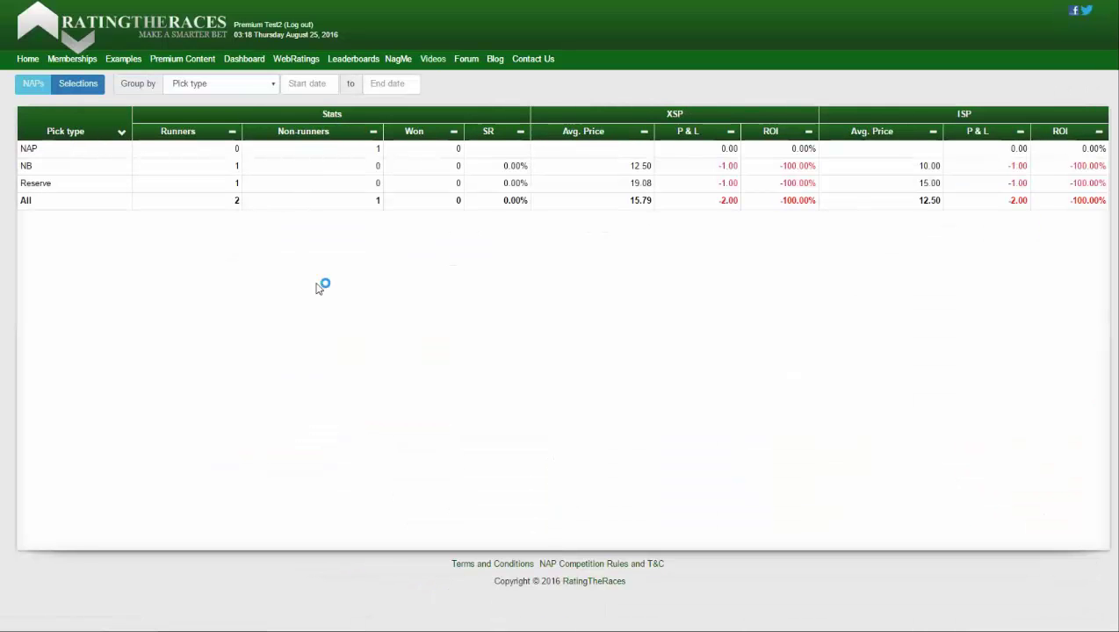
click(254, 87)
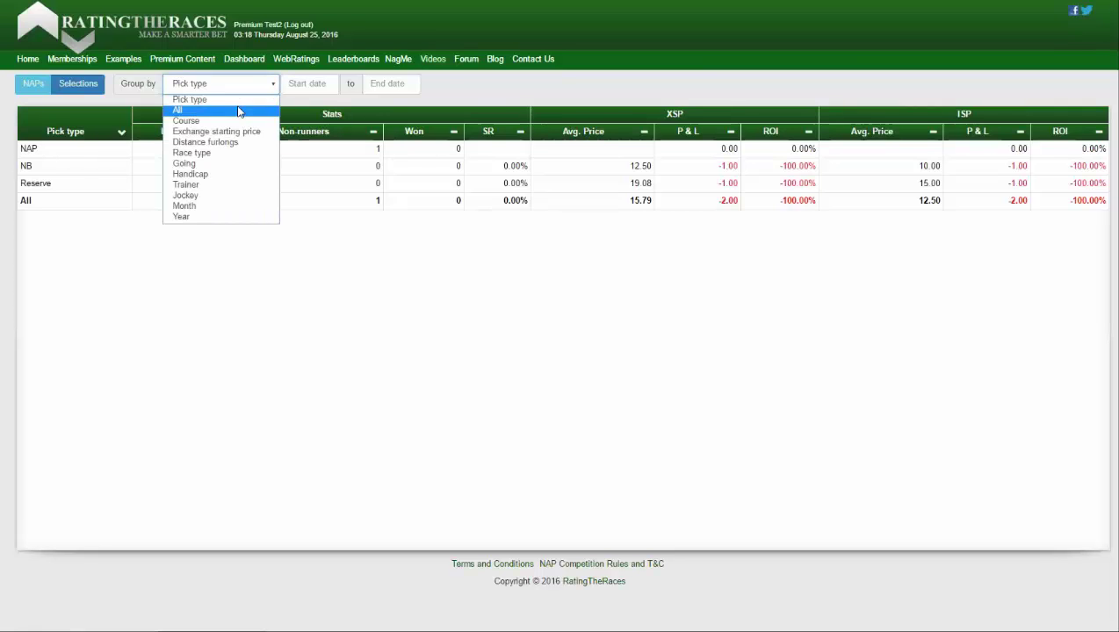
click(237, 110)
click(243, 89)
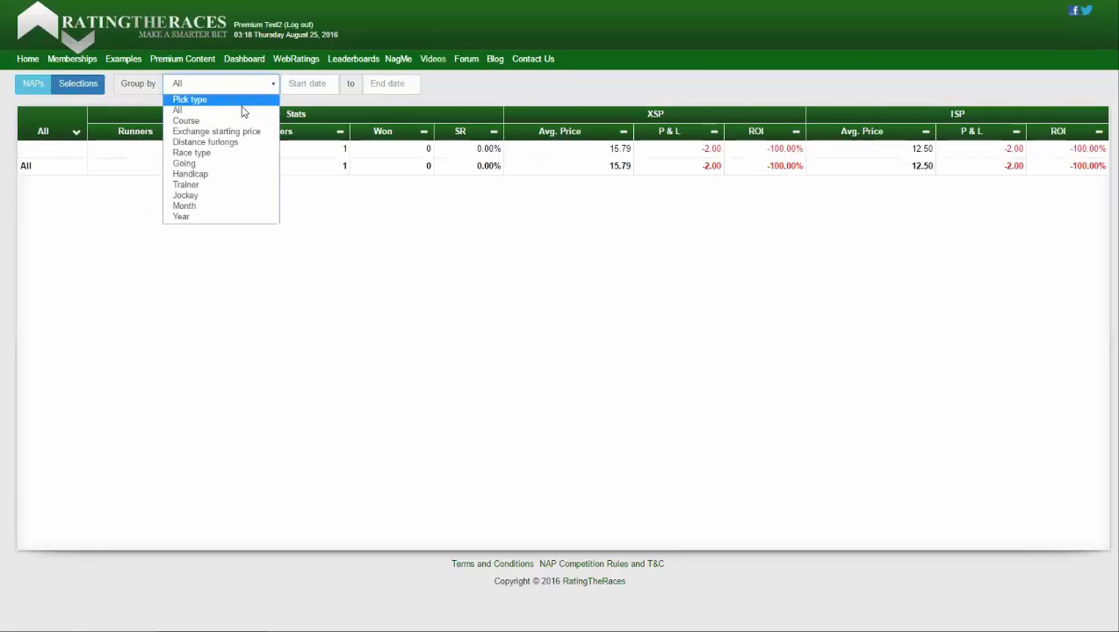
click(235, 121)
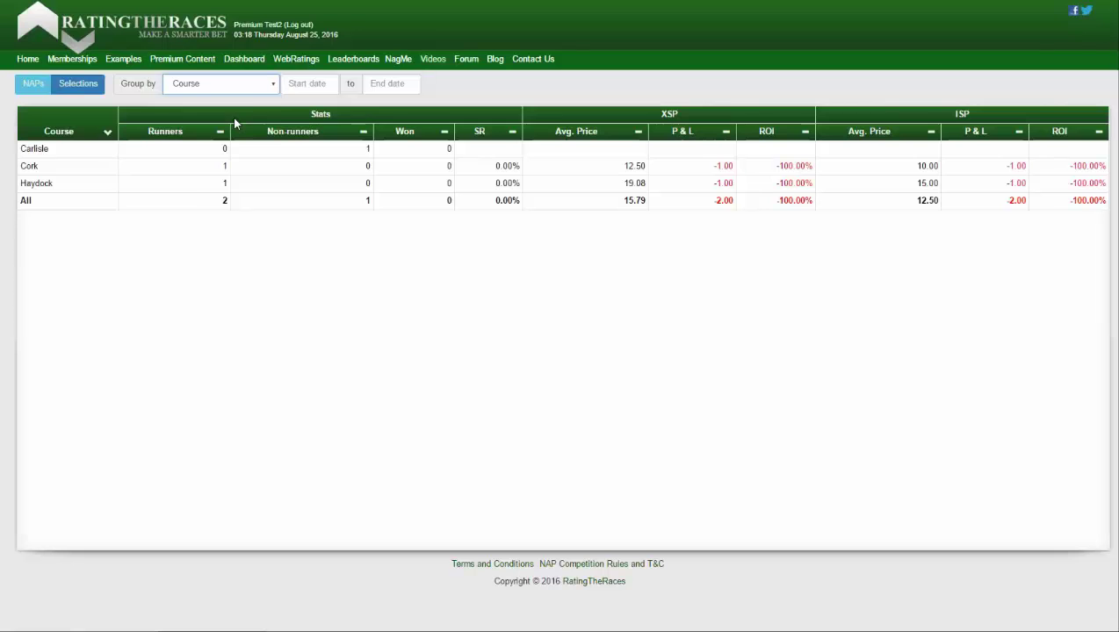
Step: Regroup by exchange starting price, distance in furlongs and race type, then show all selections
click(239, 87)
click(223, 133)
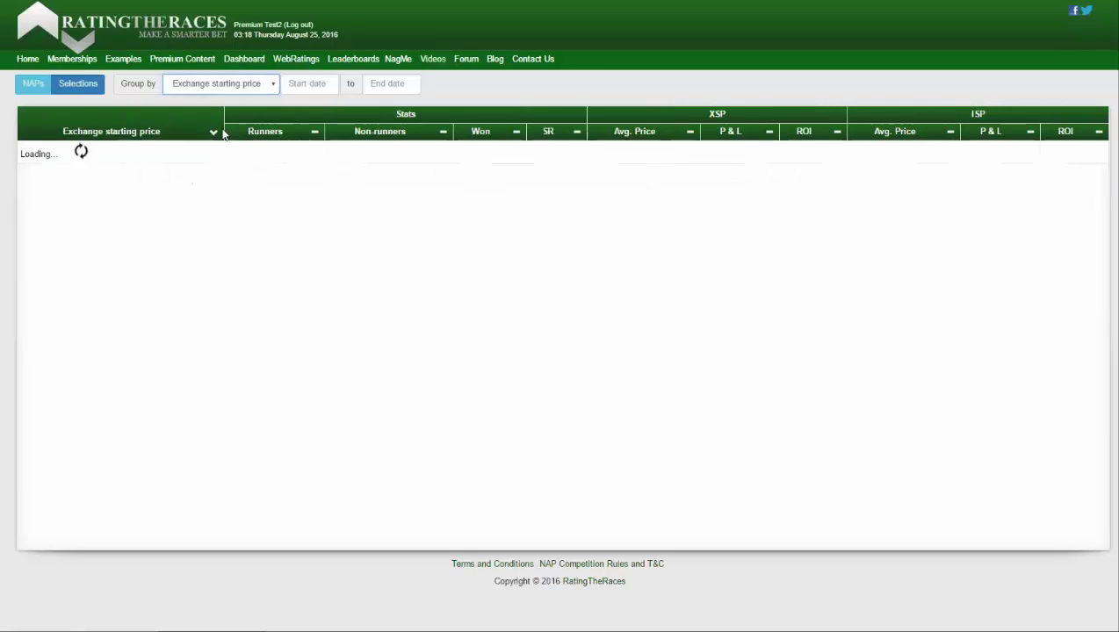
click(233, 85)
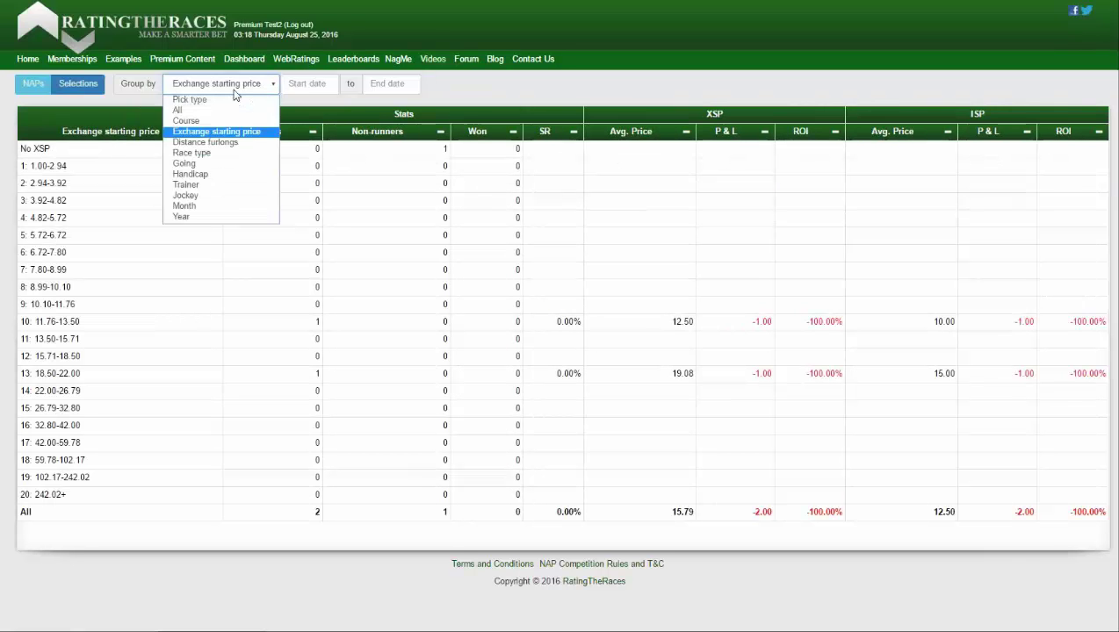
click(218, 142)
click(243, 92)
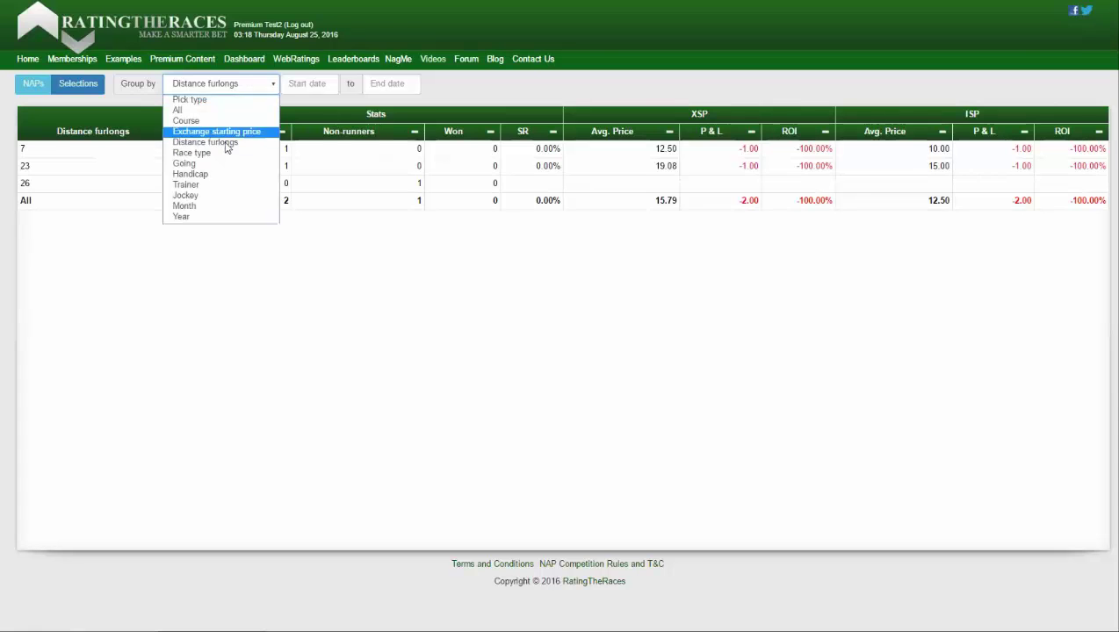
click(225, 154)
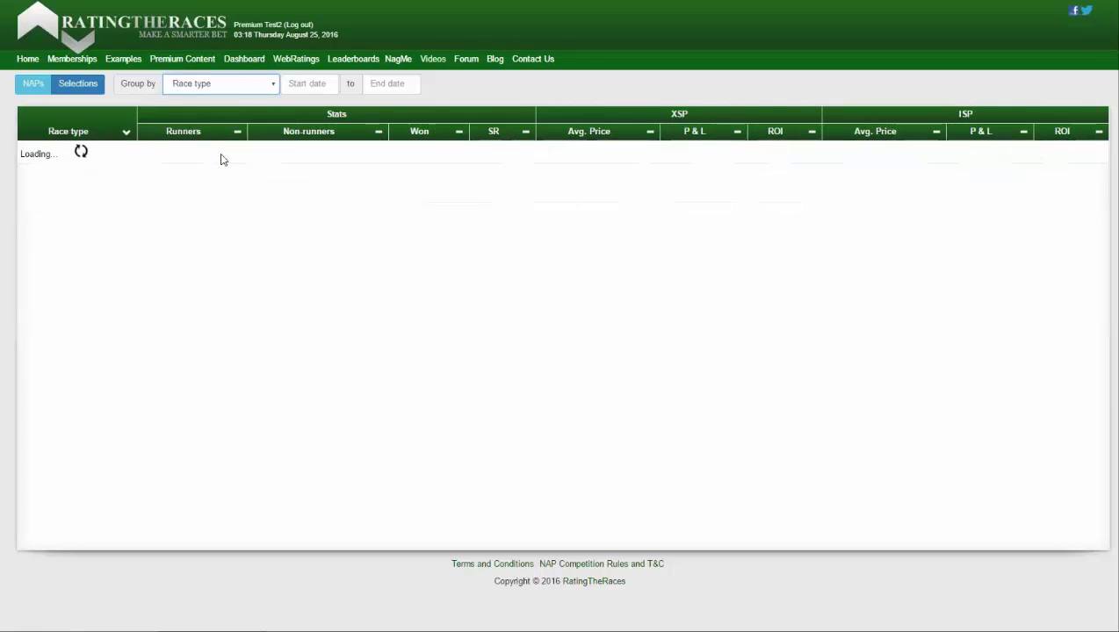
click(97, 89)
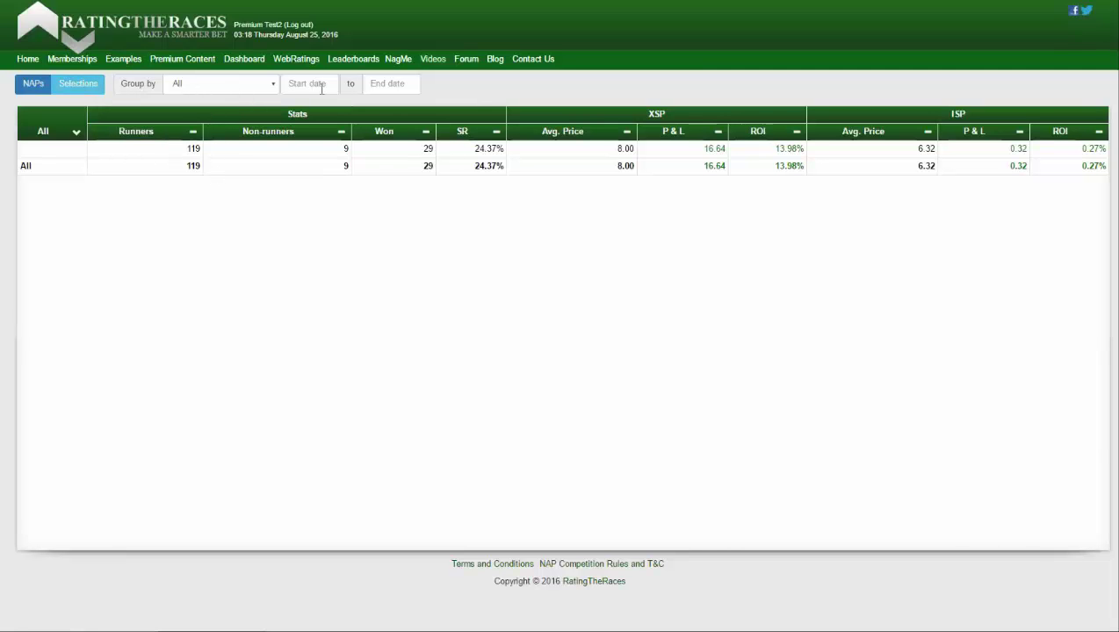
Step: Return to the Dashboard page and scroll through it
click(245, 61)
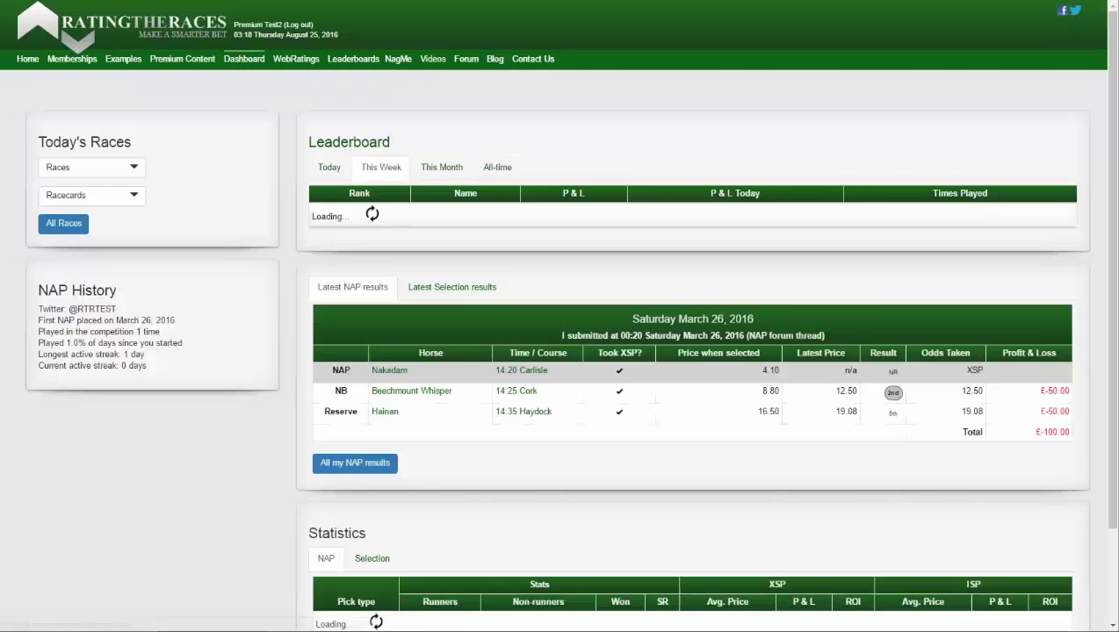
scroll(465, 182, down, 5)
scroll(491, 295, up, 5)
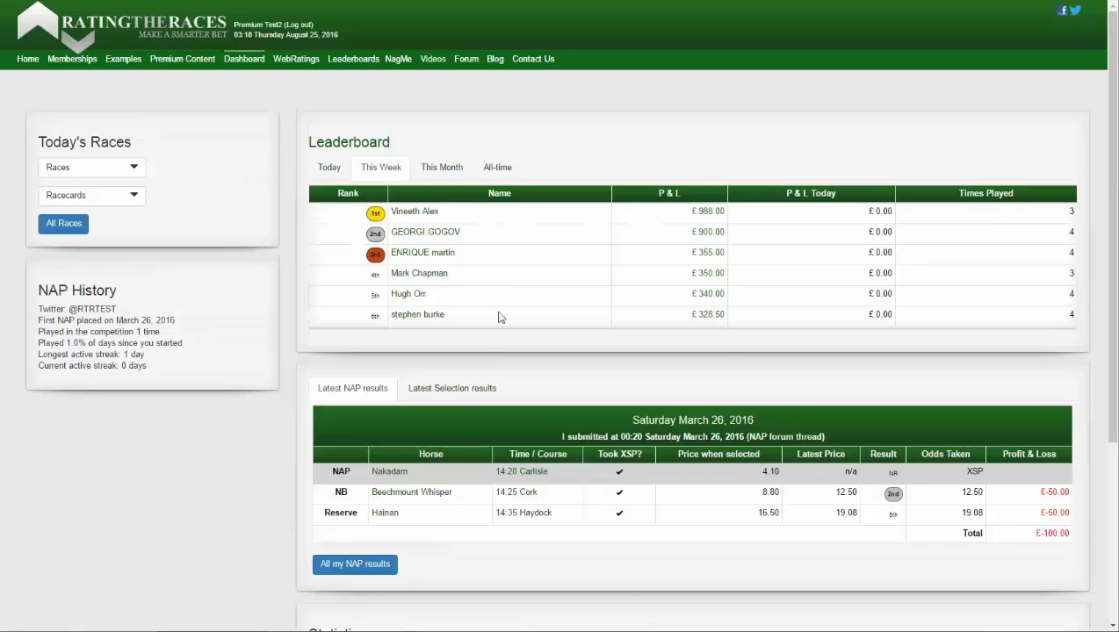
Step: Show the August 11, 2016 selection results (12 winners from 49), then open all selection results
click(472, 388)
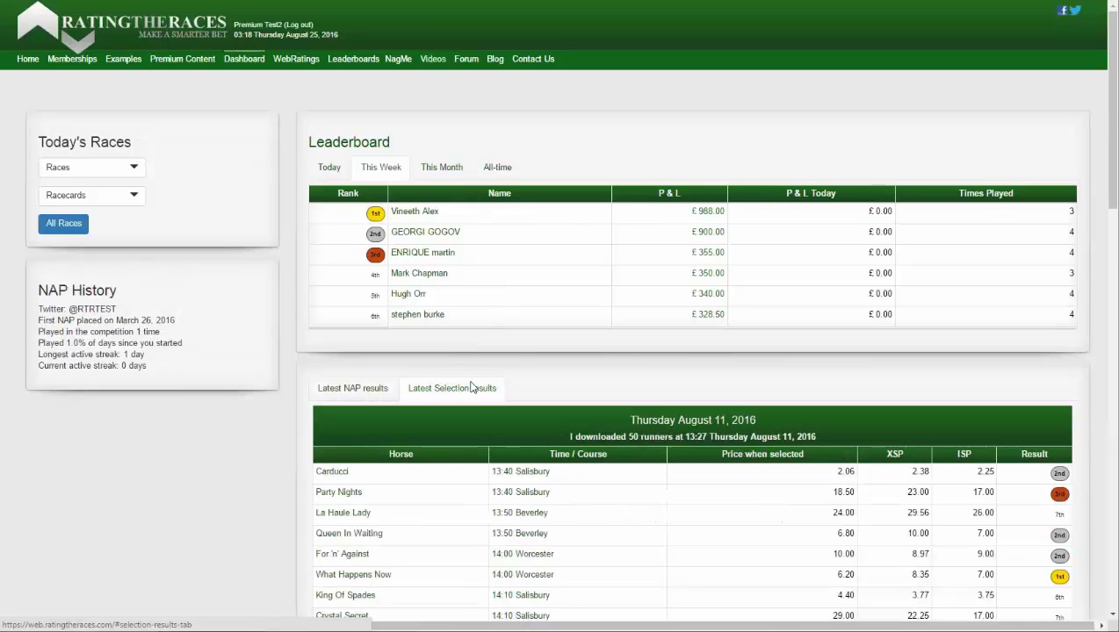
scroll(492, 364, down, 10)
scroll(601, 324, down, 3)
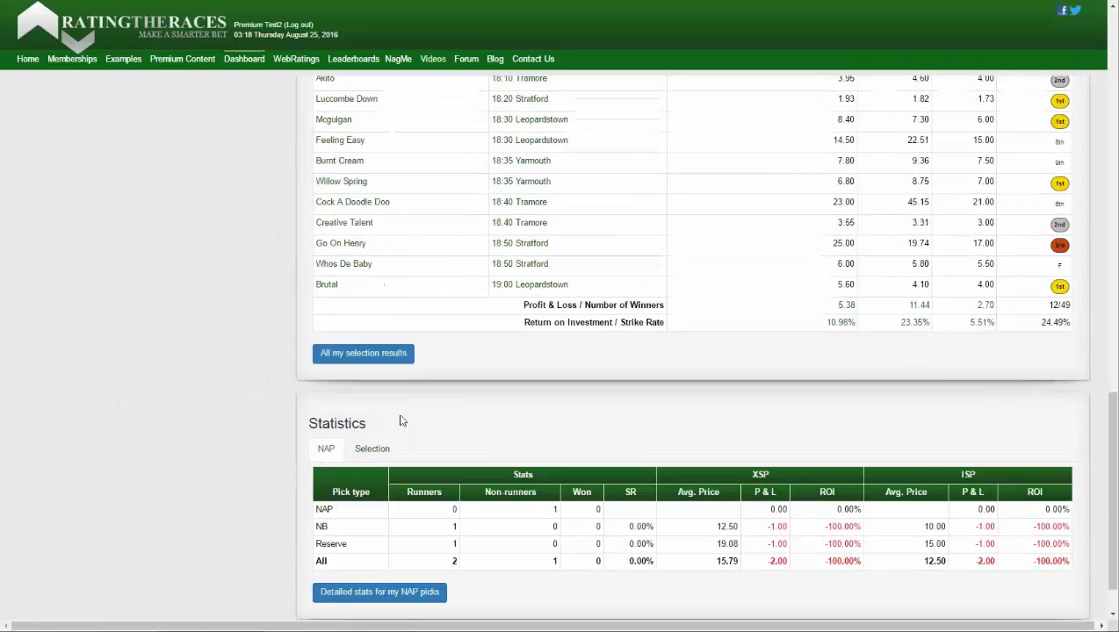
click(357, 355)
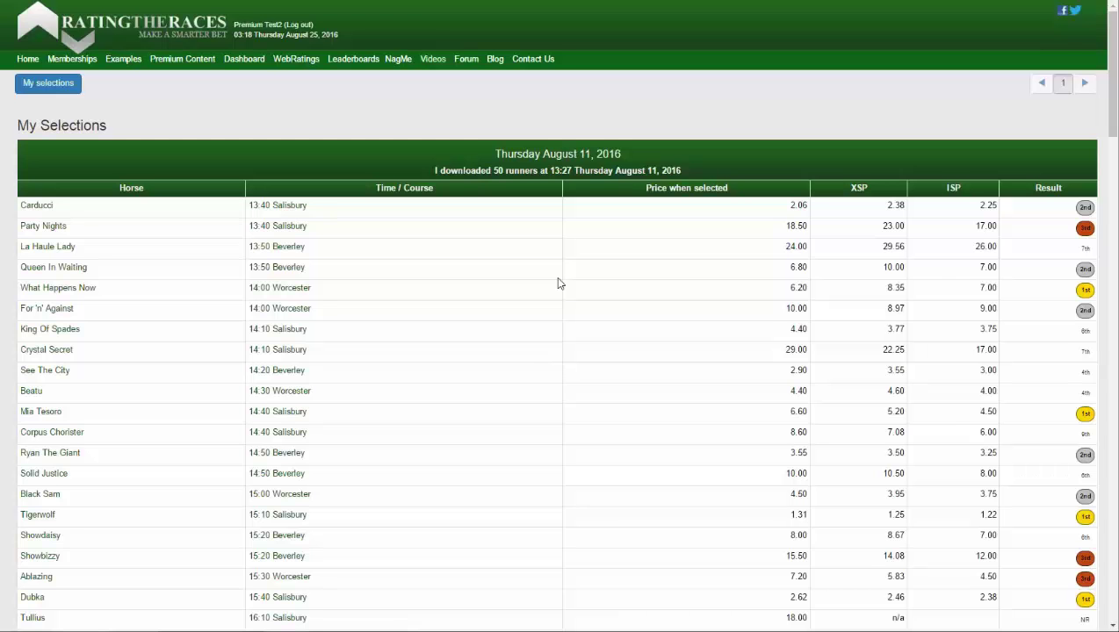
Step: Scroll through the My Selections tables, from the August 11 totals (10.98% ROI) to the August 4 runners
scroll(559, 283, down, 1)
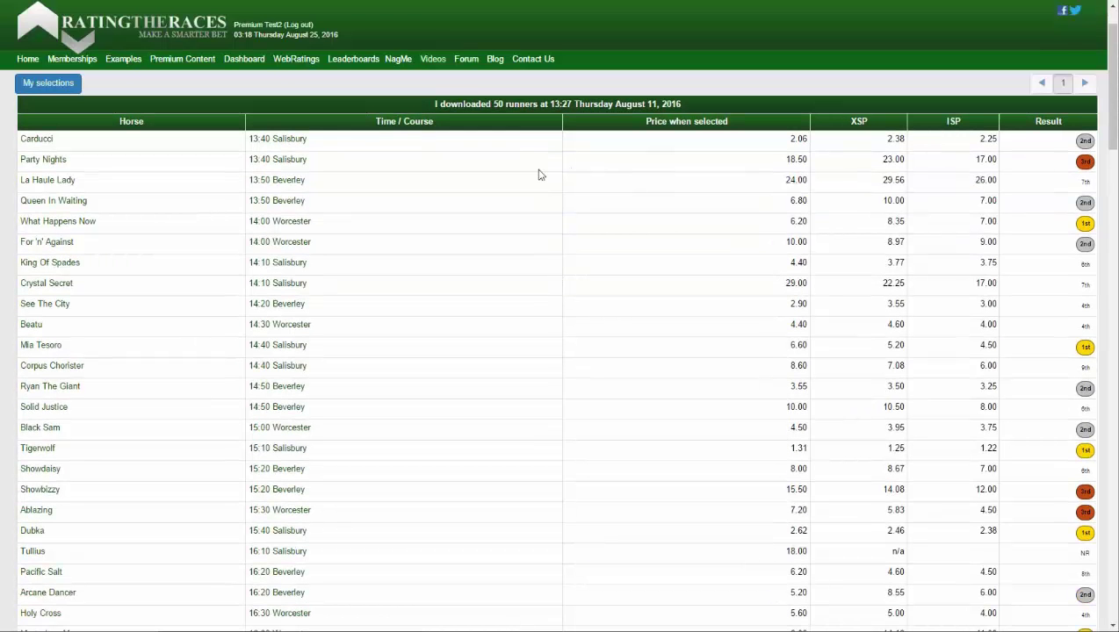
scroll(580, 167, down, 6)
scroll(578, 171, up, 3)
scroll(578, 170, up, 4)
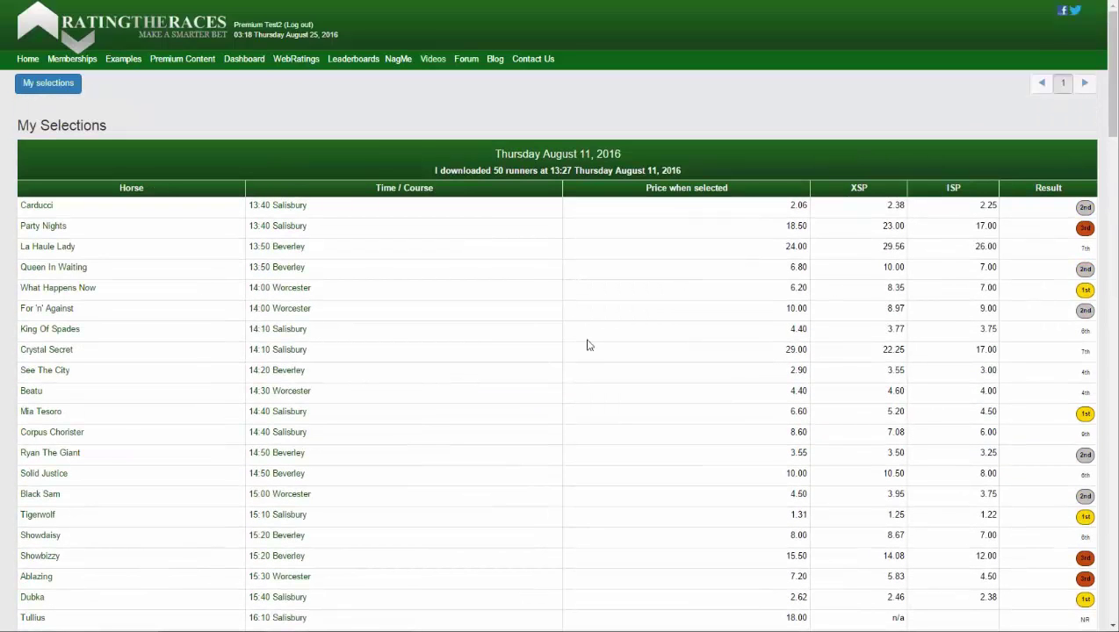
scroll(587, 347, down, 12)
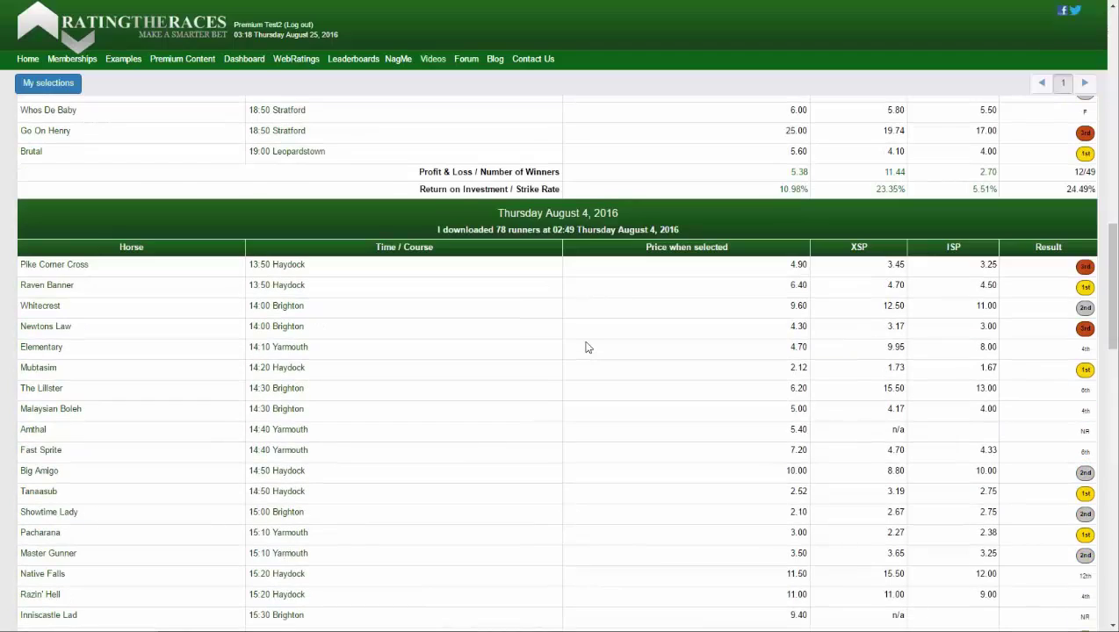
scroll(588, 348, up, 5)
scroll(599, 372, down, 2)
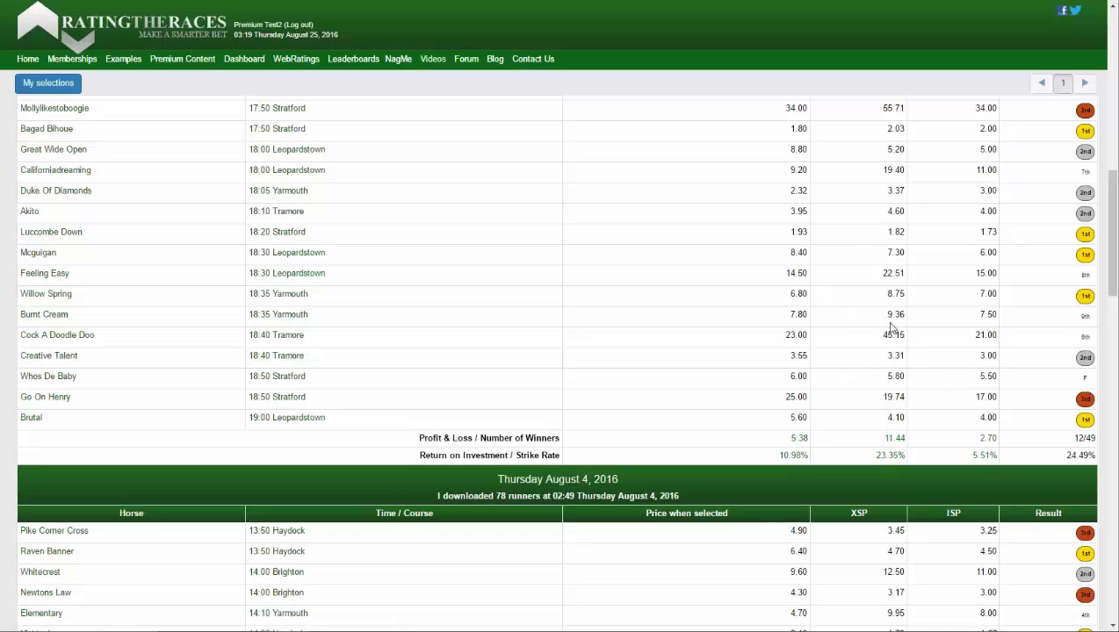
scroll(861, 366, down, 1)
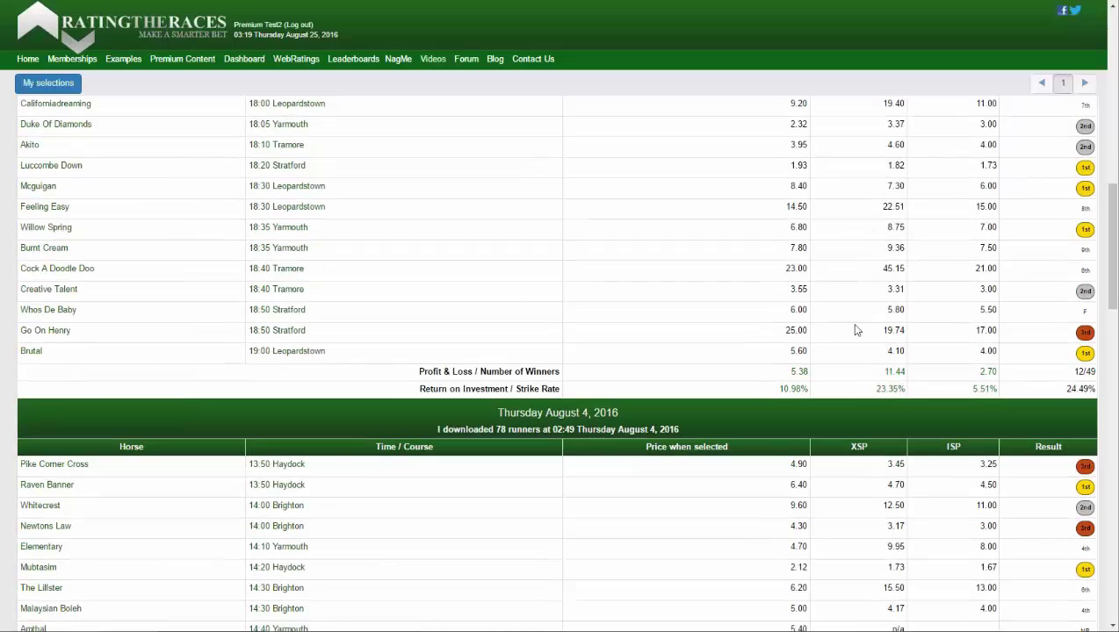
scroll(861, 368, down, 2)
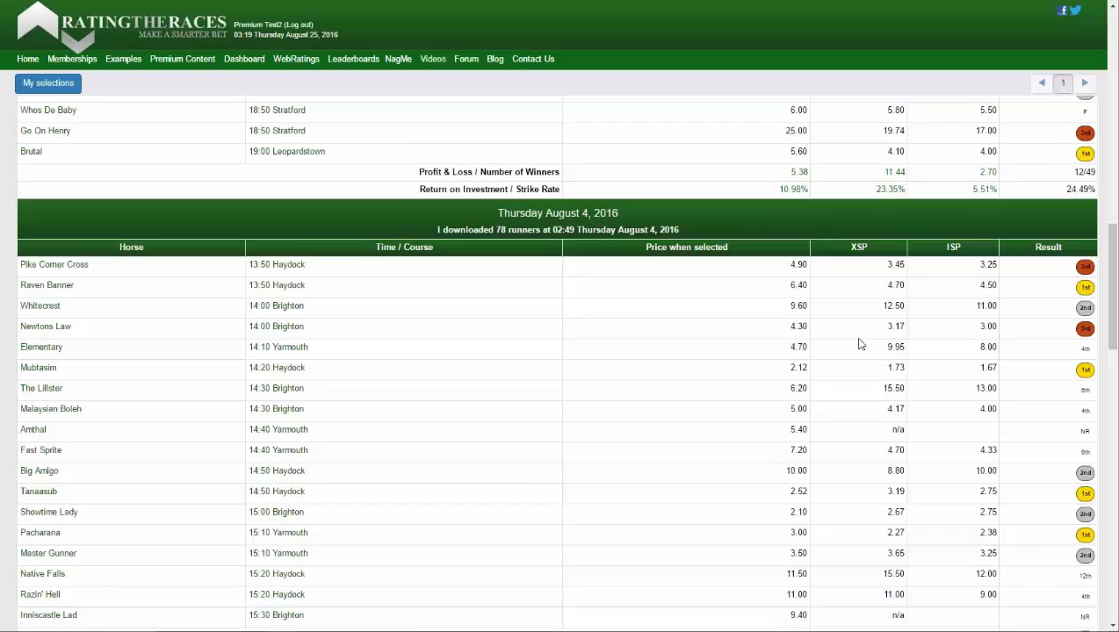
scroll(862, 345, down, 6)
scroll(860, 344, down, 10)
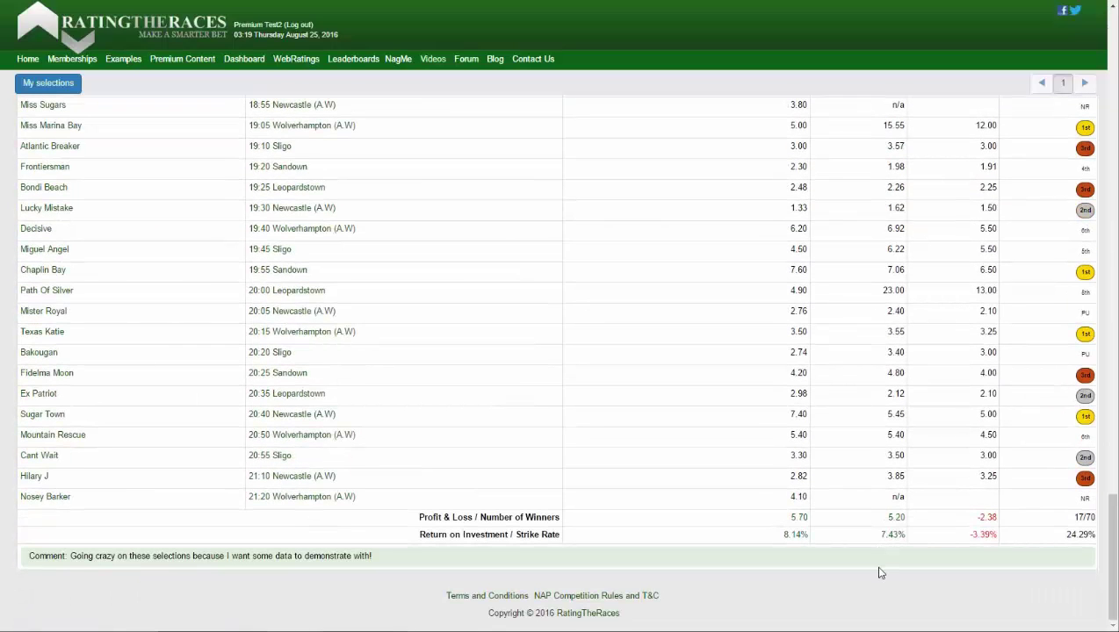
scroll(880, 573, up, 20)
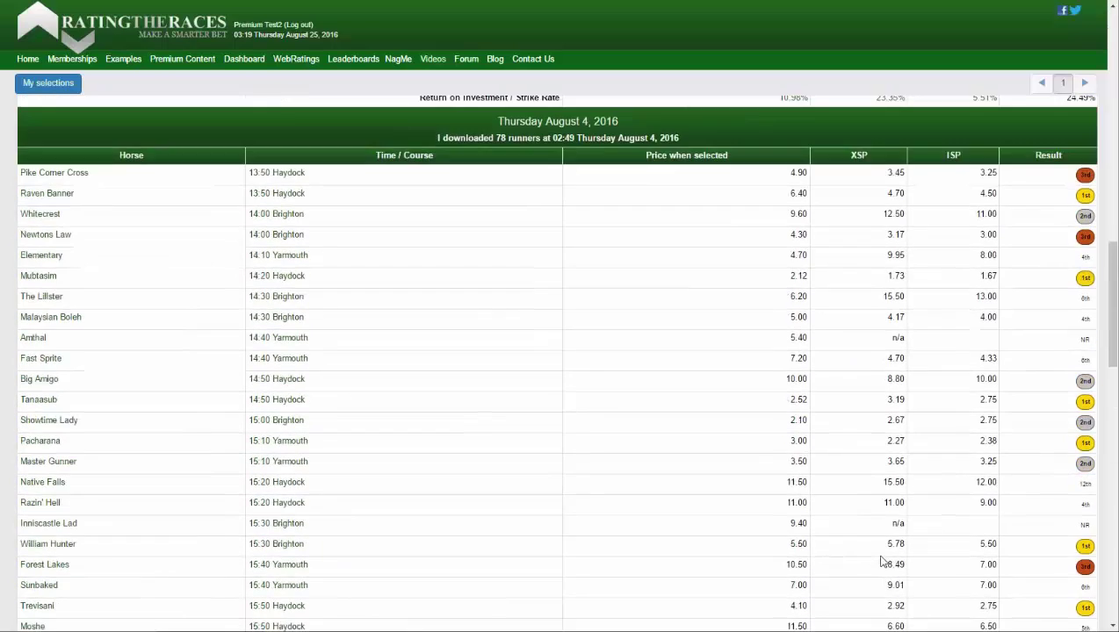
scroll(883, 560, up, 2)
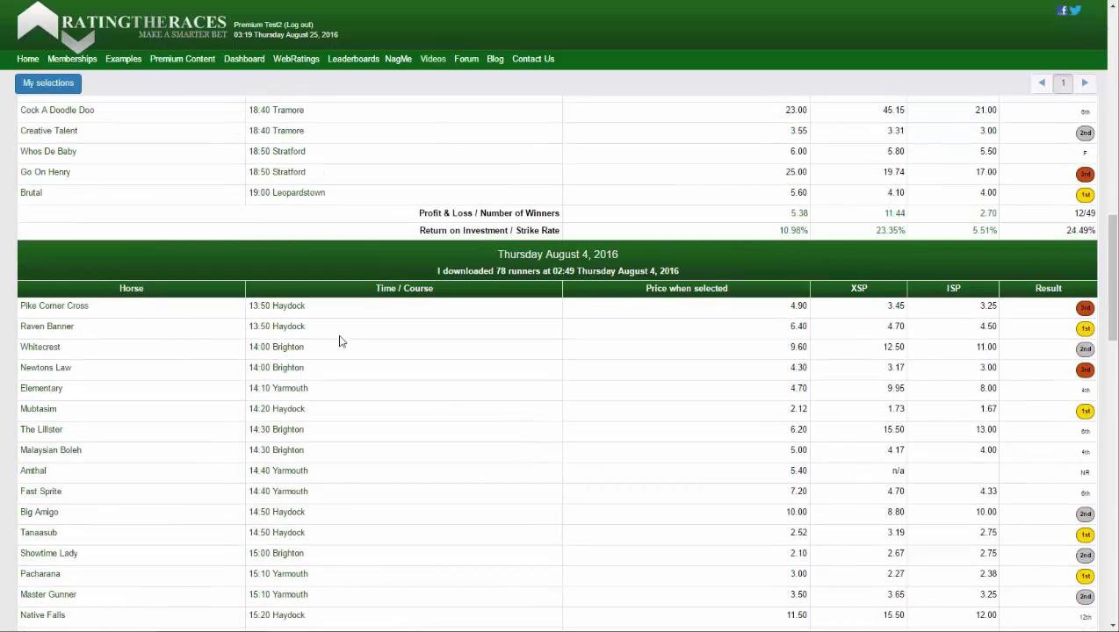
scroll(931, 341, down, 1)
scroll(931, 342, down, 15)
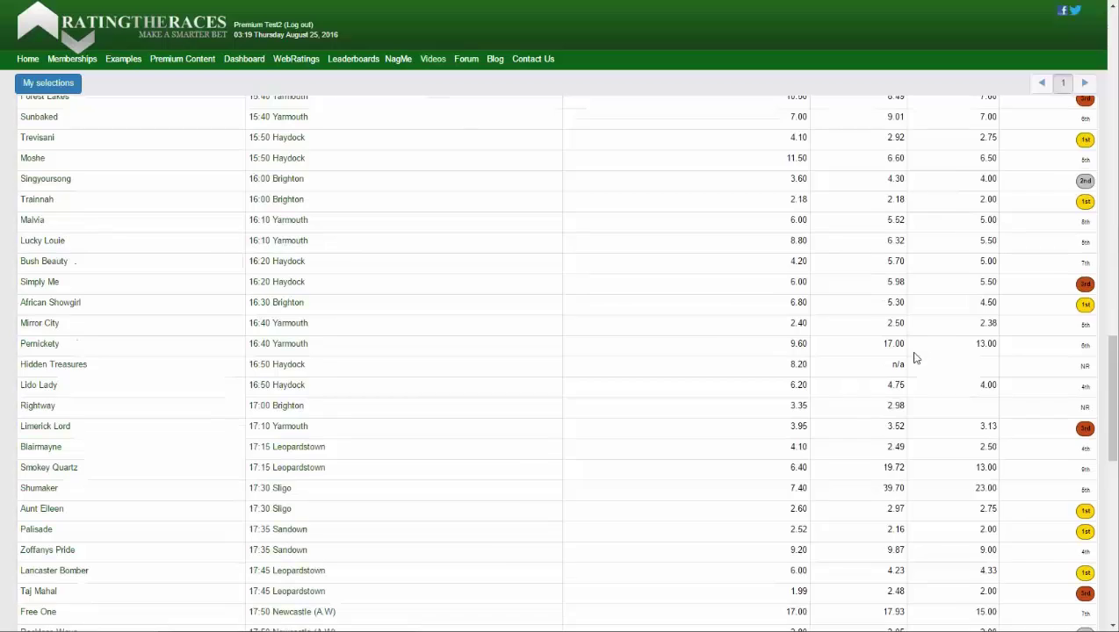
scroll(1009, 380, down, 1)
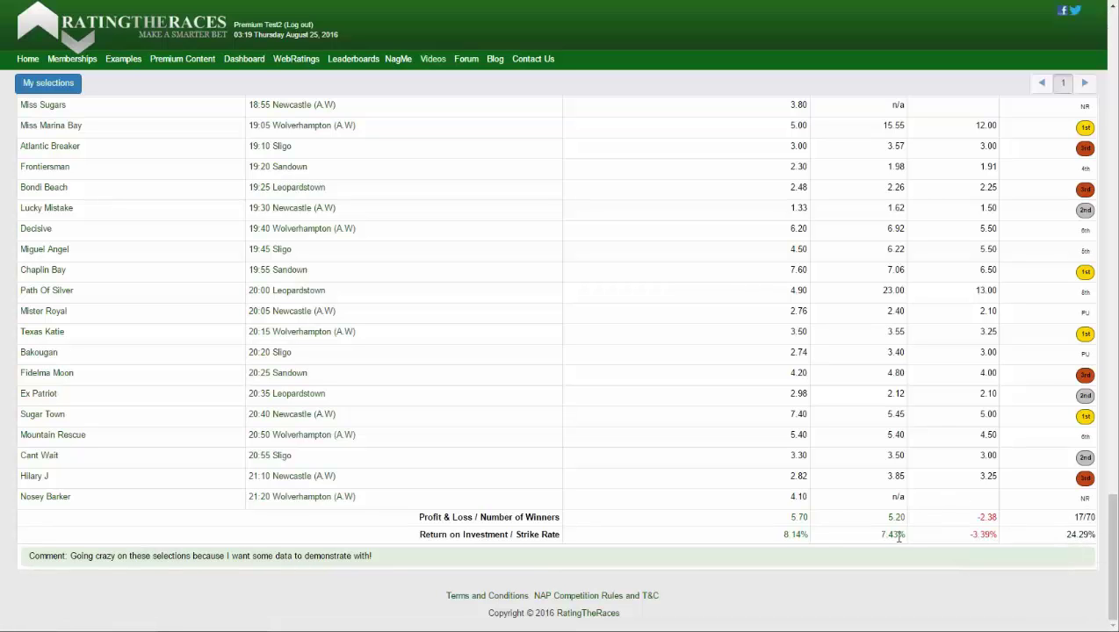
scroll(764, 518, up, 15)
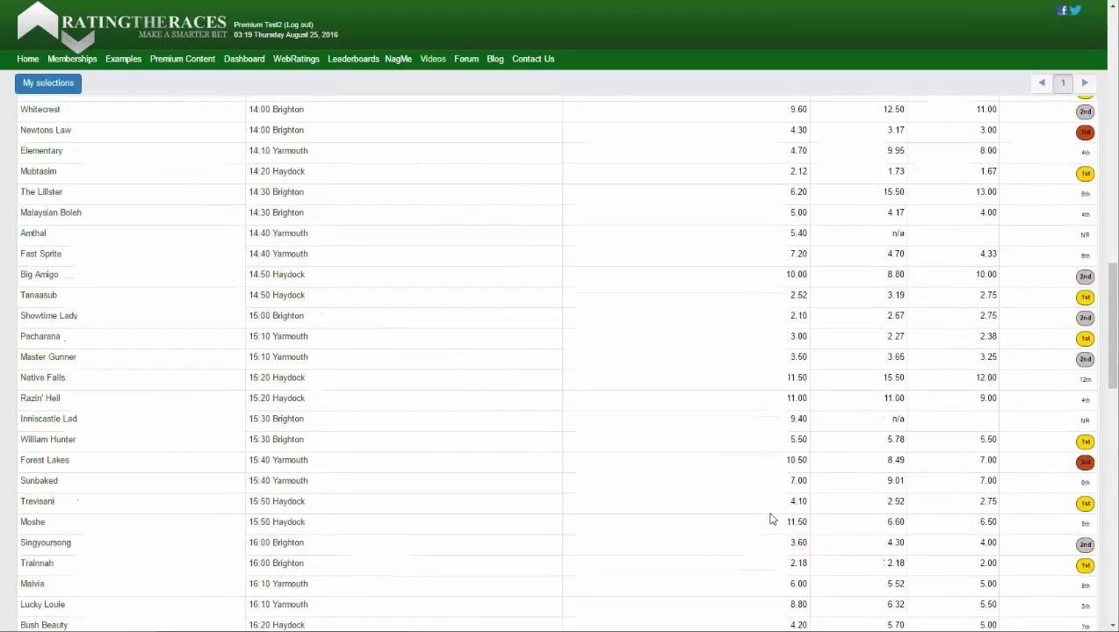
scroll(766, 510, up, 2)
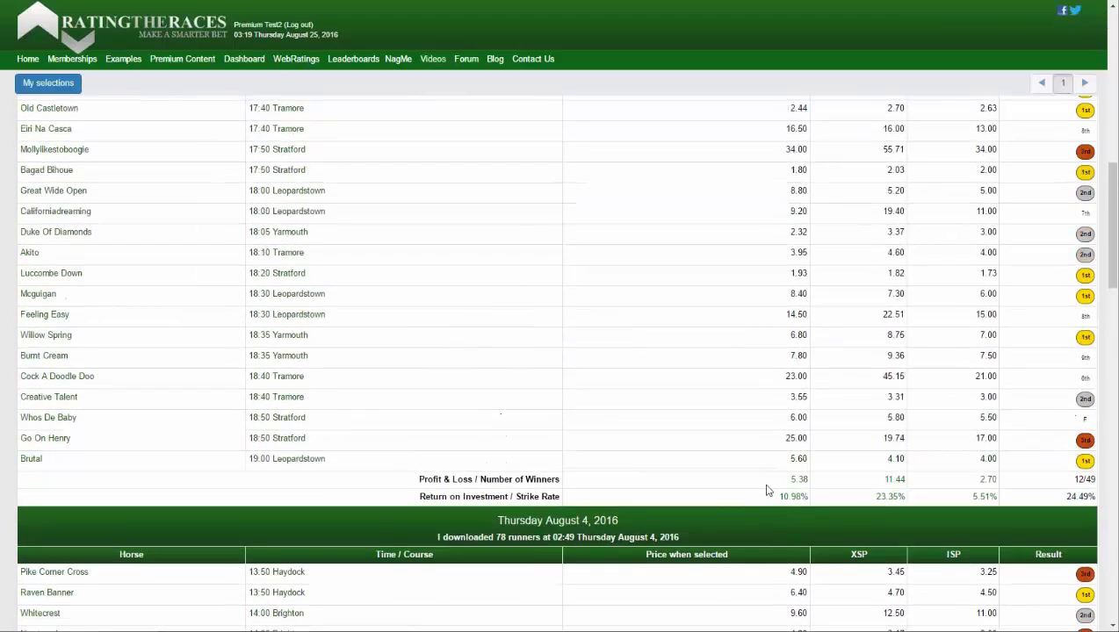
scroll(764, 492, up, 15)
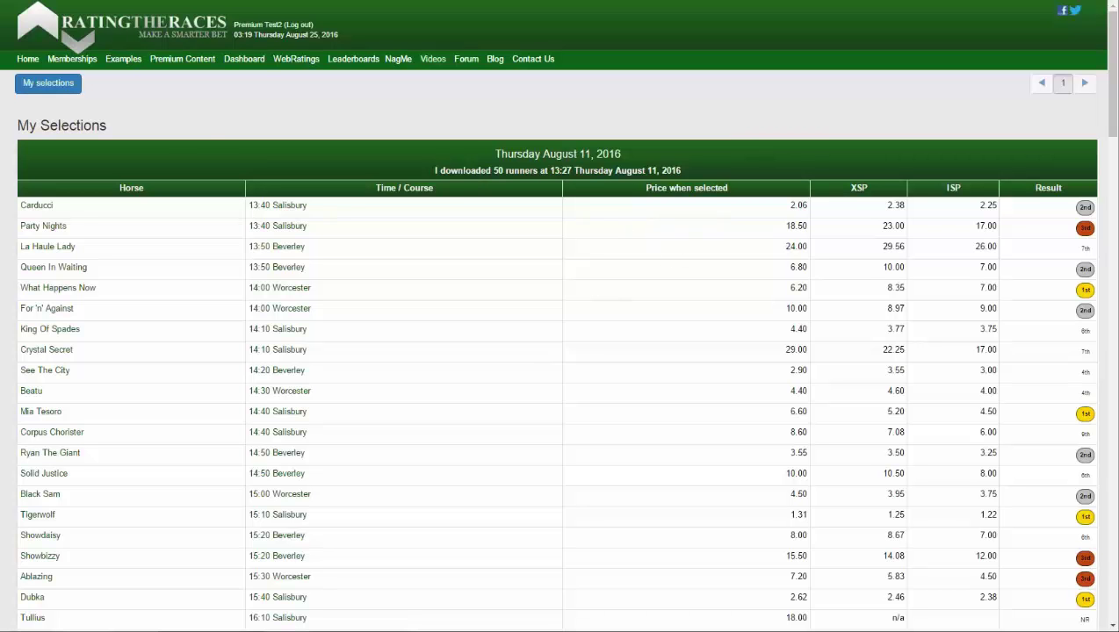
scroll(235, 171, down, 5)
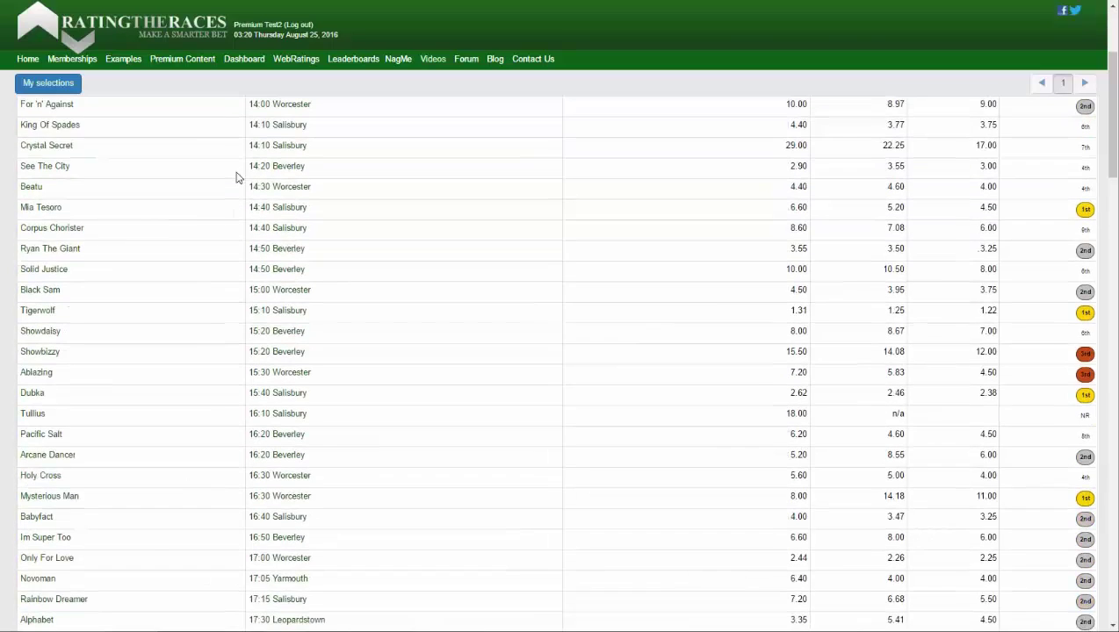
scroll(236, 176, down, 6)
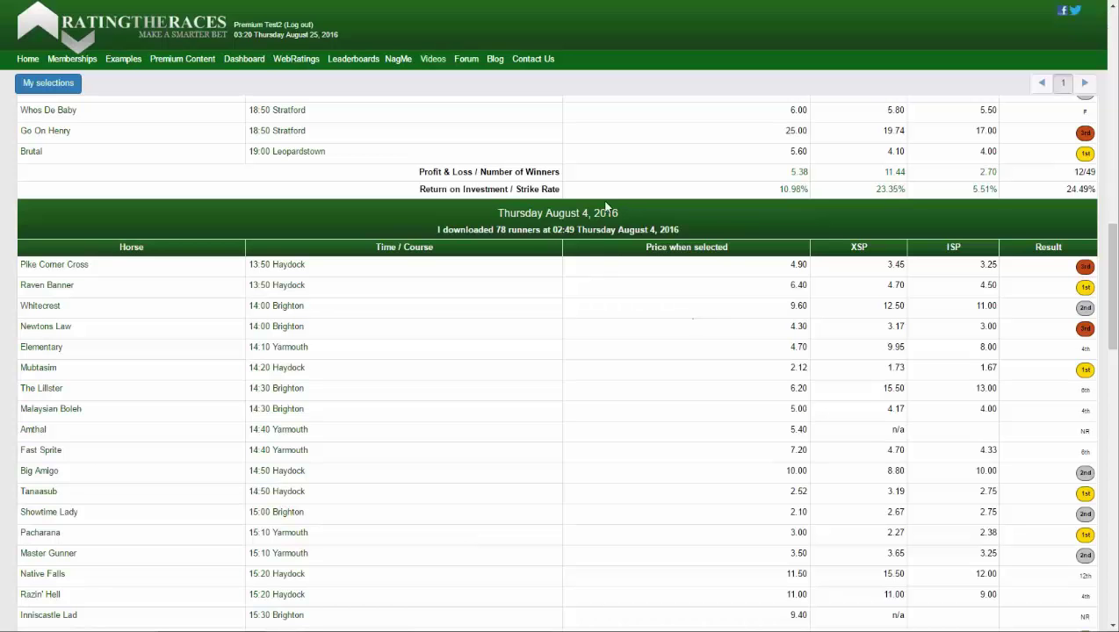
scroll(533, 250, up, 4)
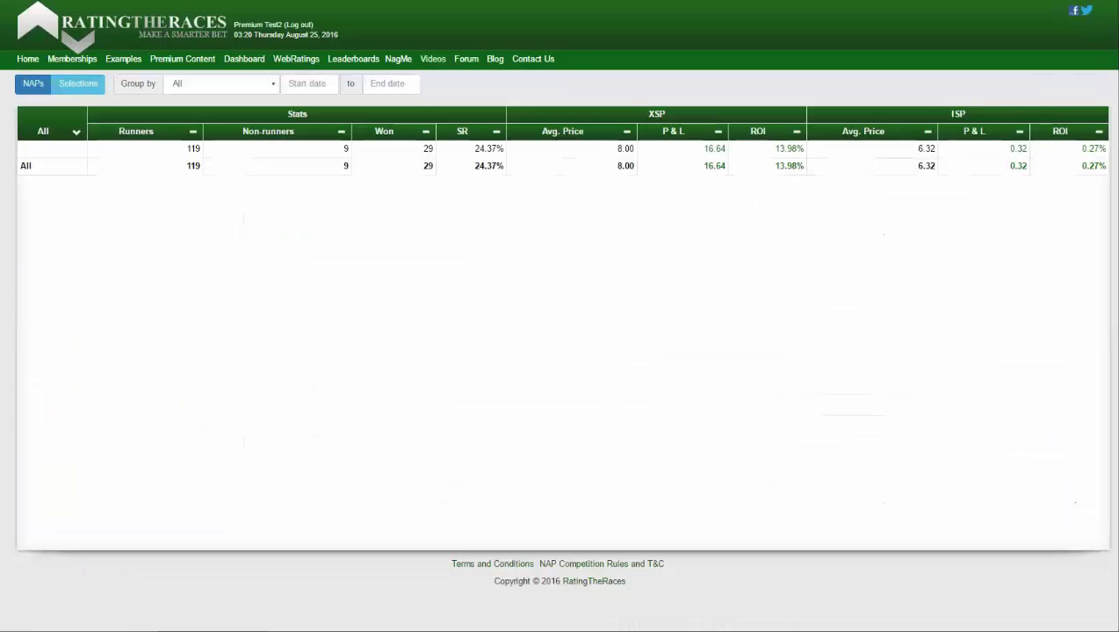
Step: Group the NAP statistics by course and sort by XSP P&L descending, Wolverhampton first
click(250, 84)
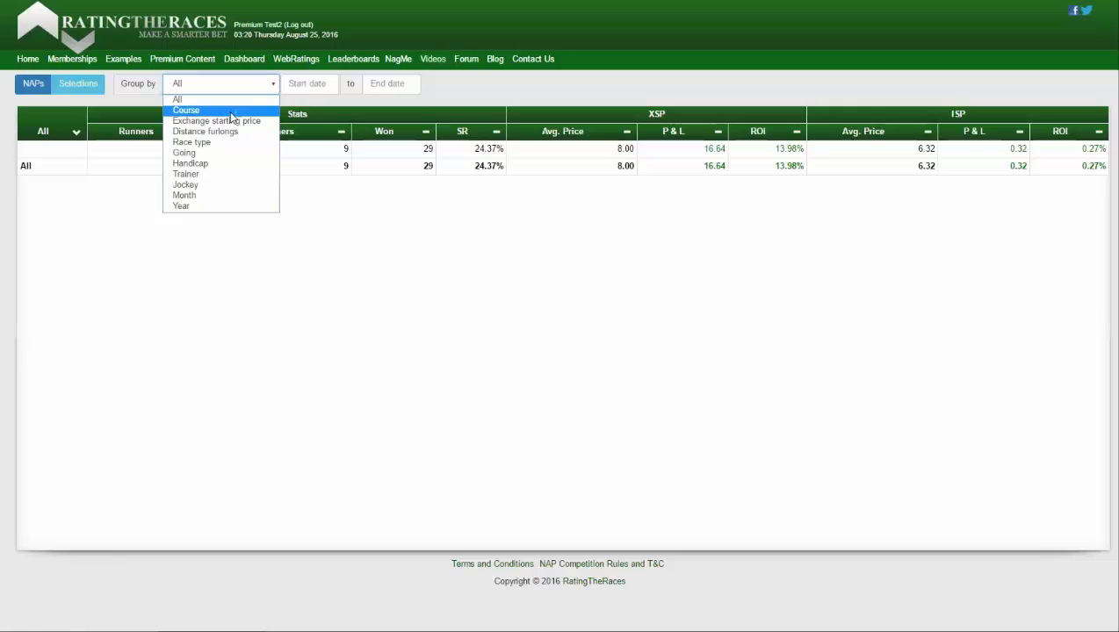
click(231, 111)
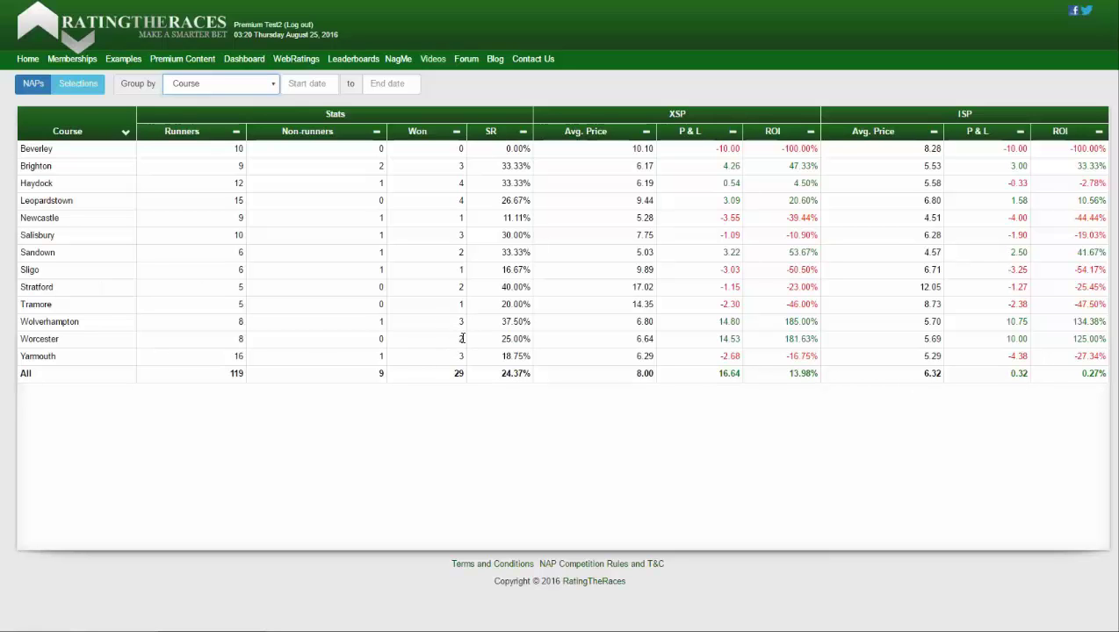
click(733, 131)
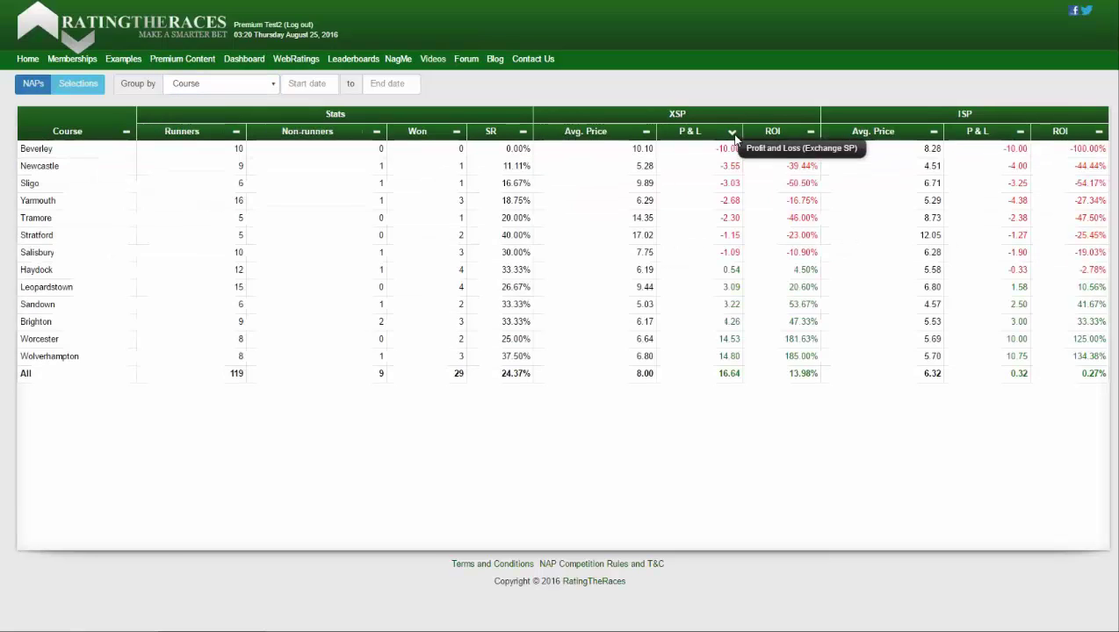
click(735, 135)
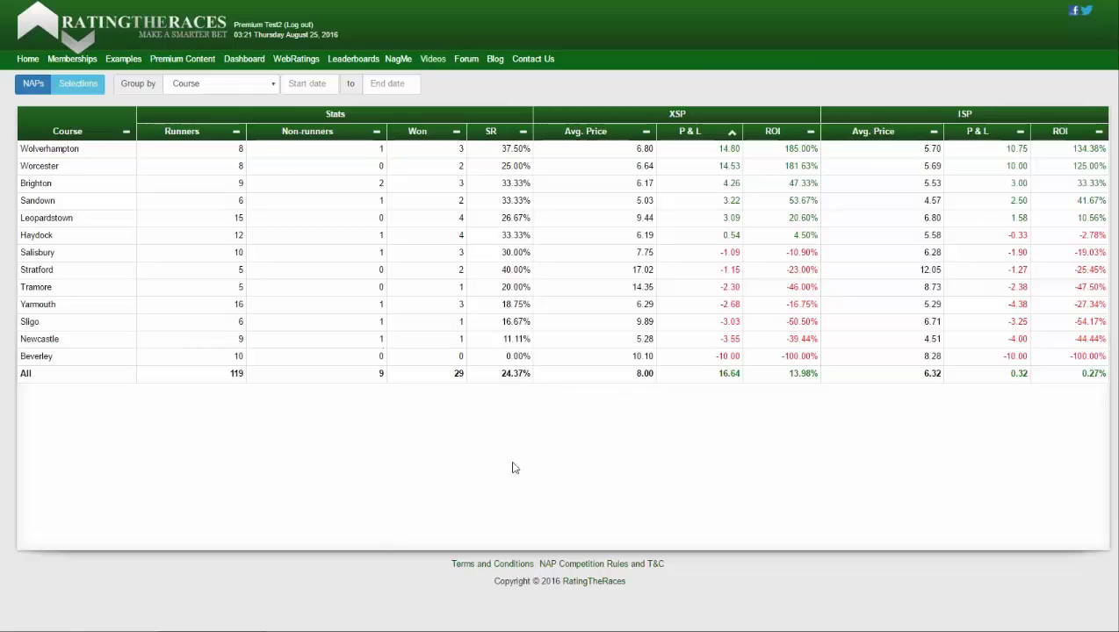
Step: Group the statistics by exchange starting price bands, then by distance in furlongs
click(241, 84)
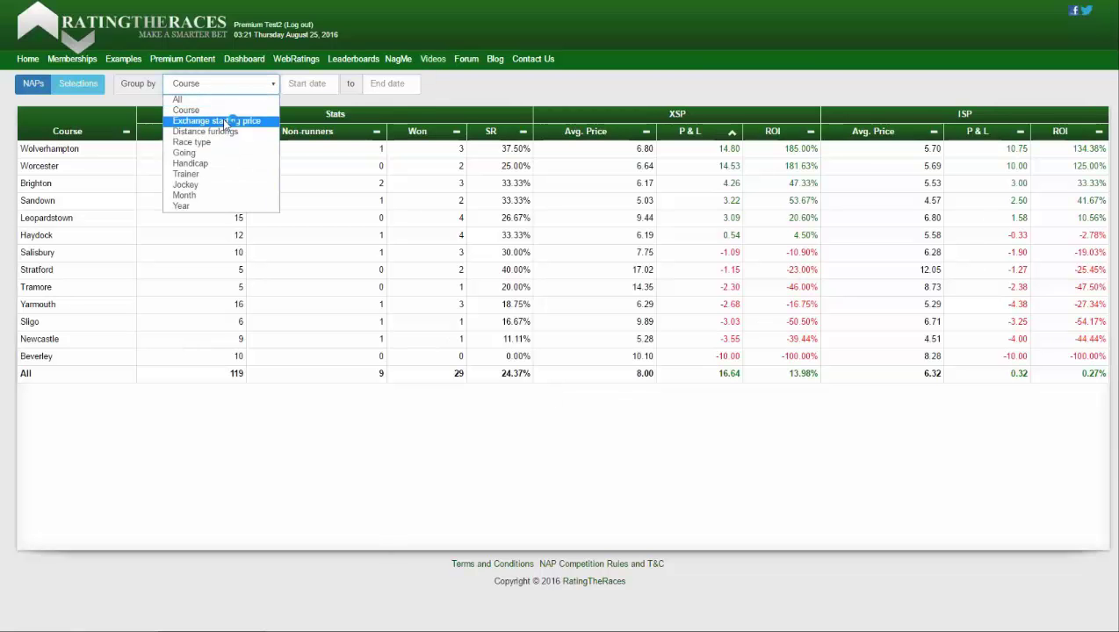
click(226, 122)
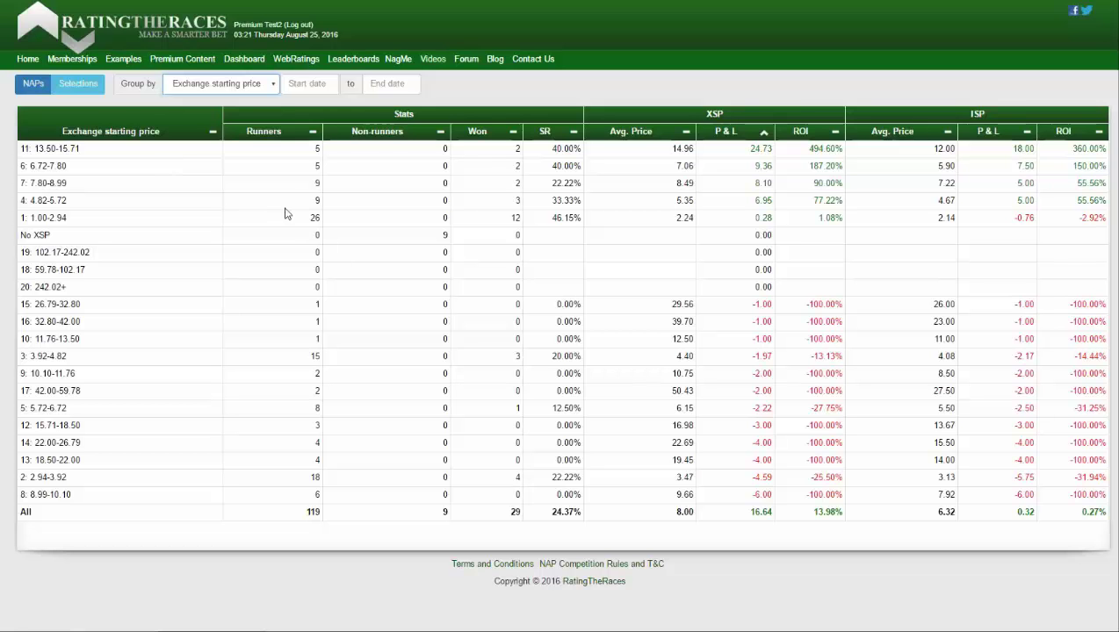
click(230, 84)
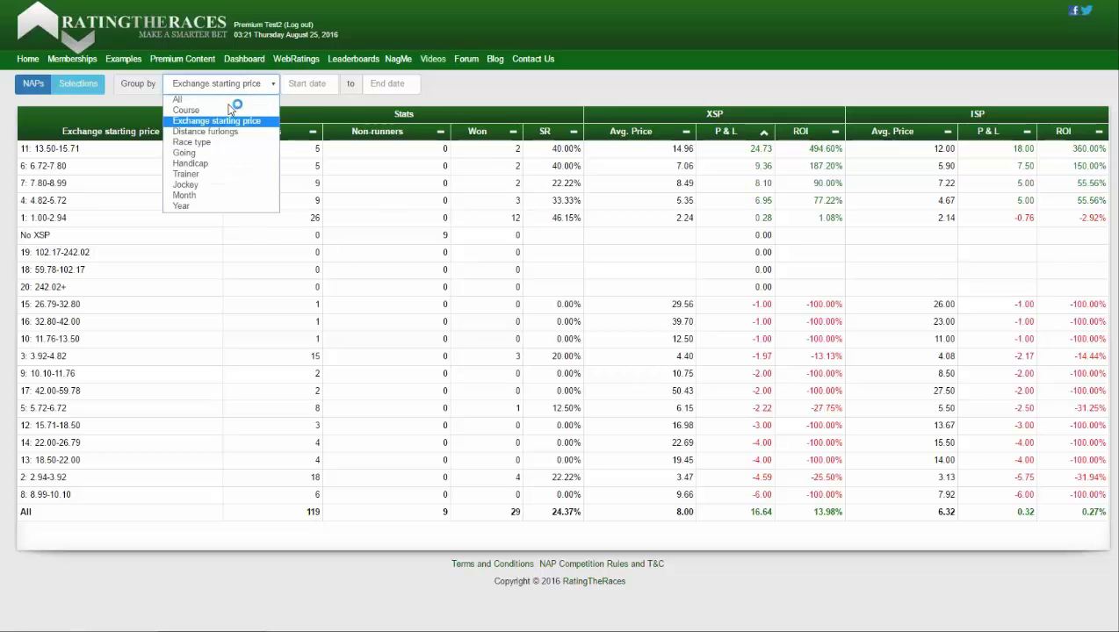
click(214, 128)
Step: Regroup the statistics by race type, then going, finishing on handicap status
click(220, 84)
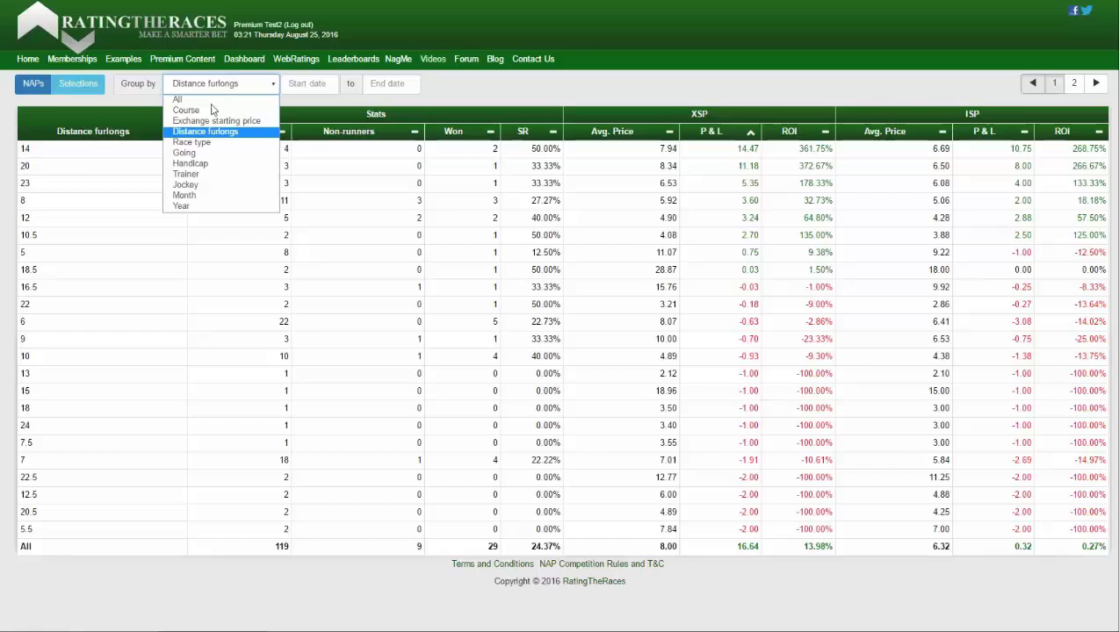
click(211, 144)
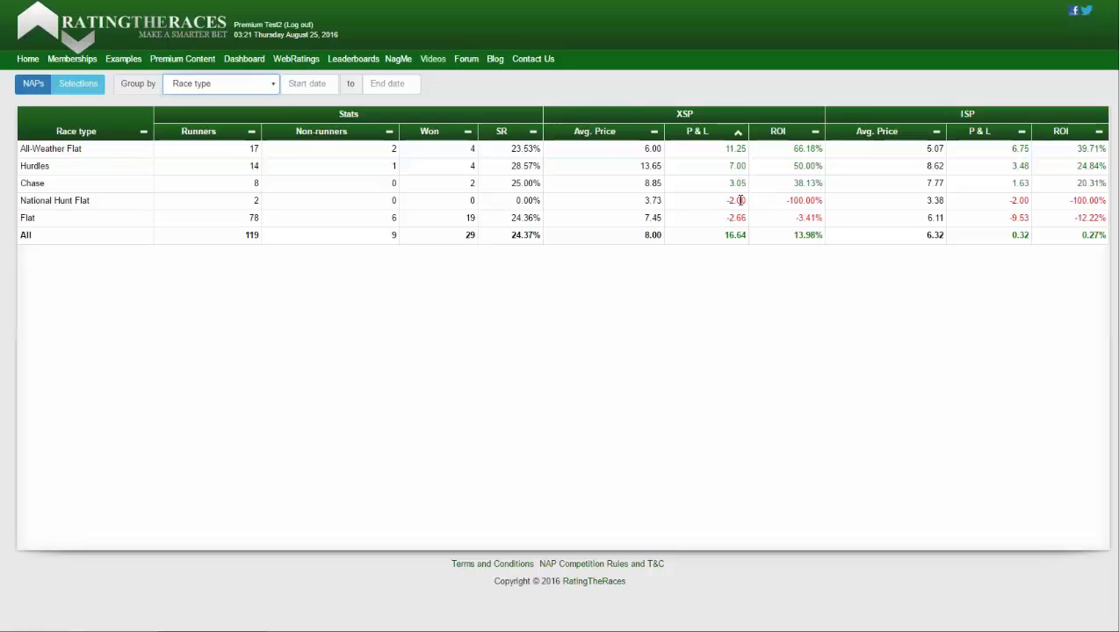
click(260, 86)
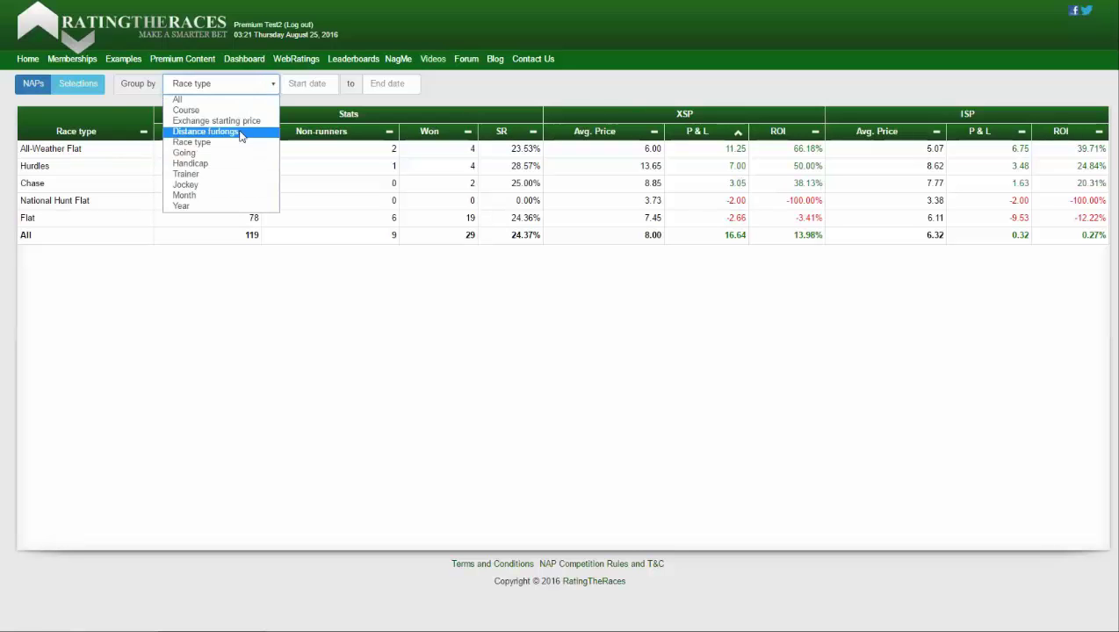
click(232, 155)
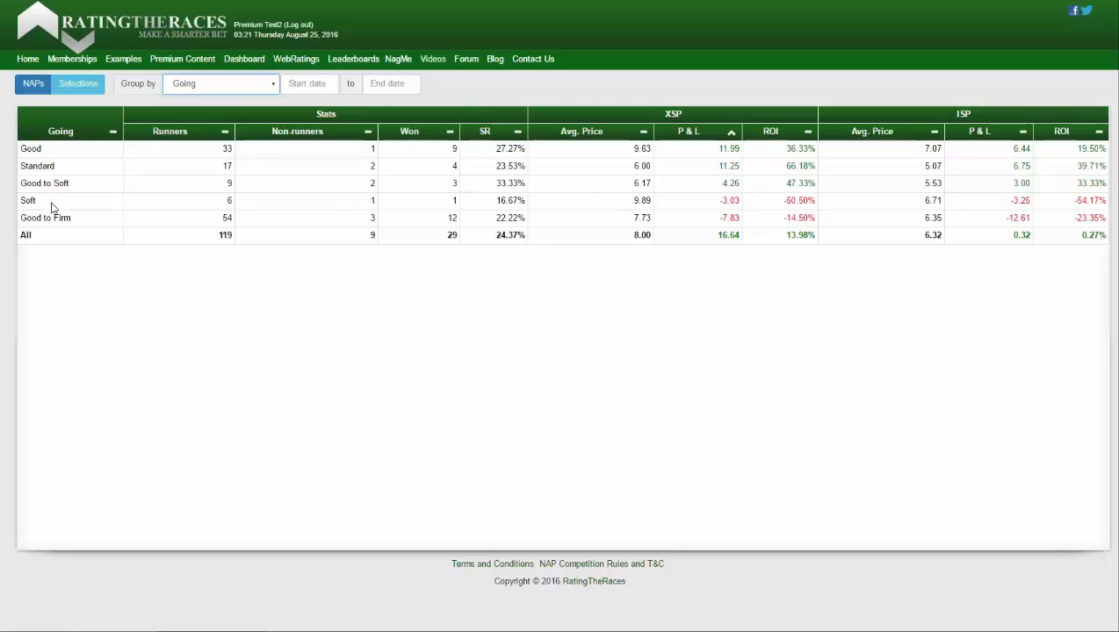
click(217, 84)
click(229, 164)
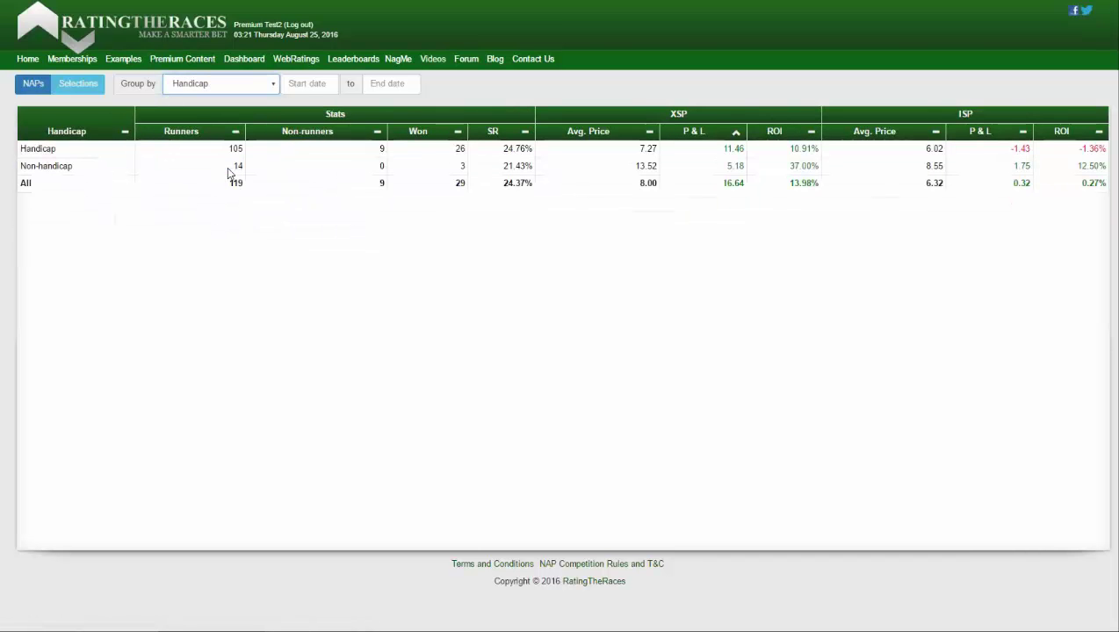
Step: Group the NAP statistics by trainer, ranked by XSP P&L
click(230, 84)
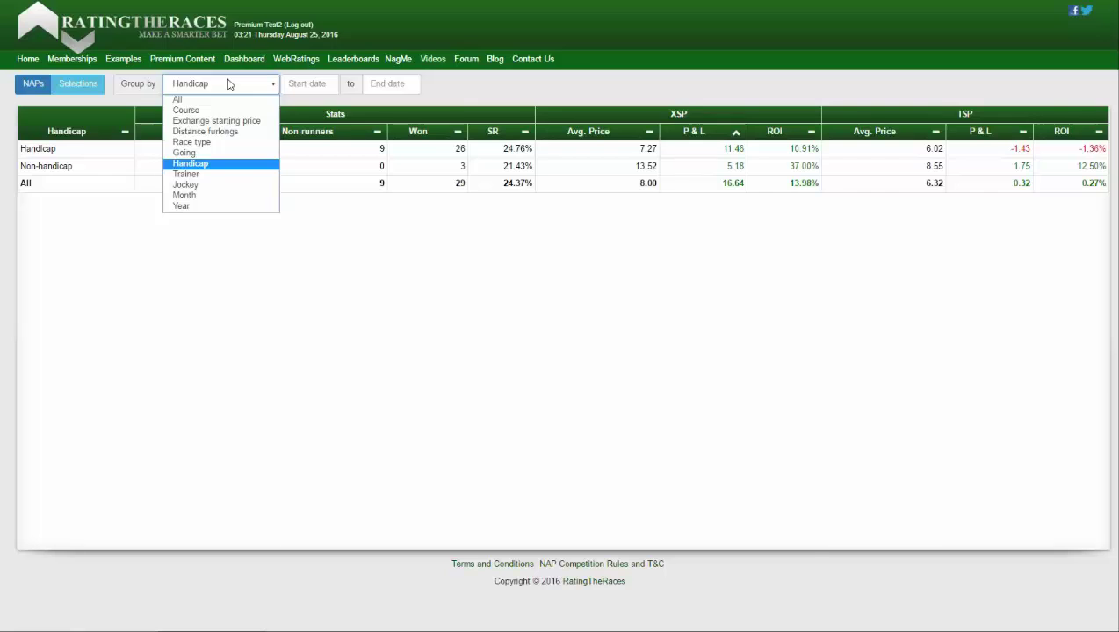
click(219, 180)
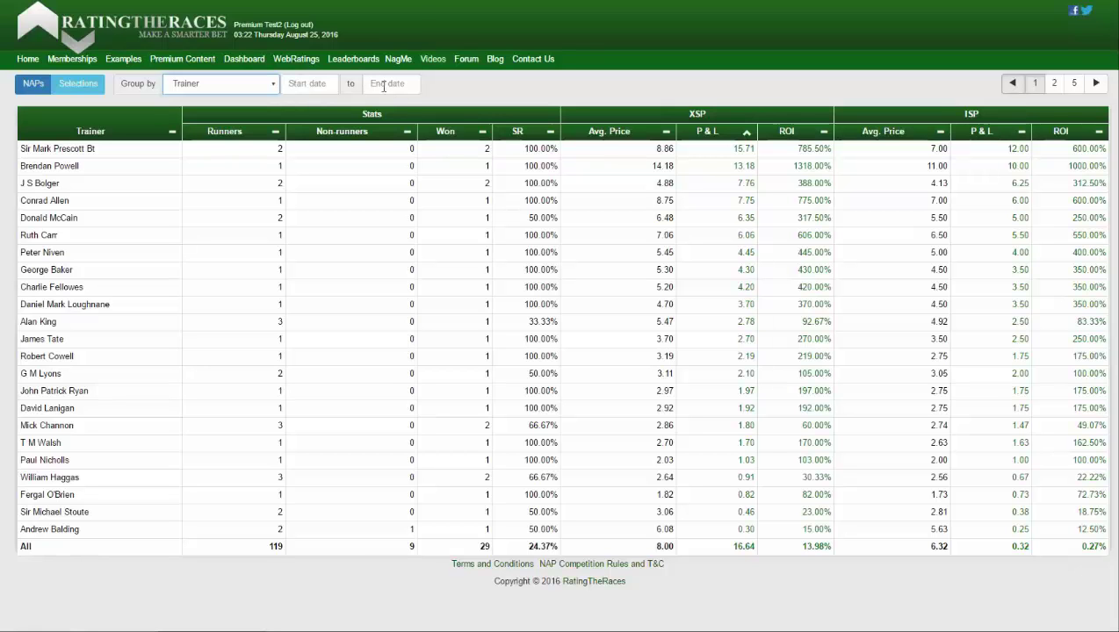
click(300, 85)
click(340, 78)
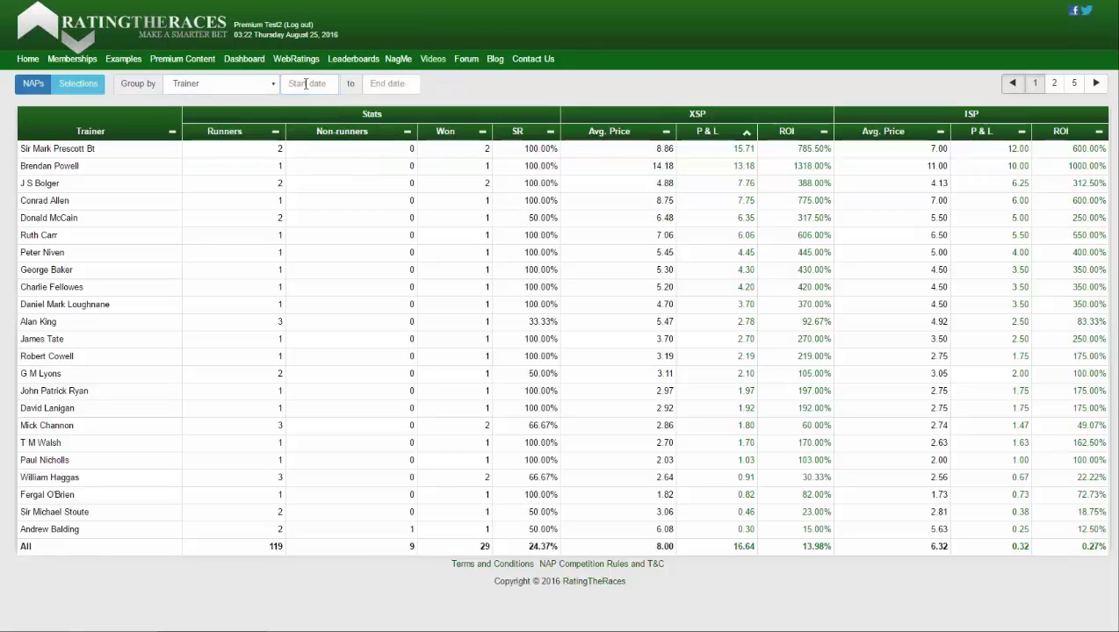
click(231, 93)
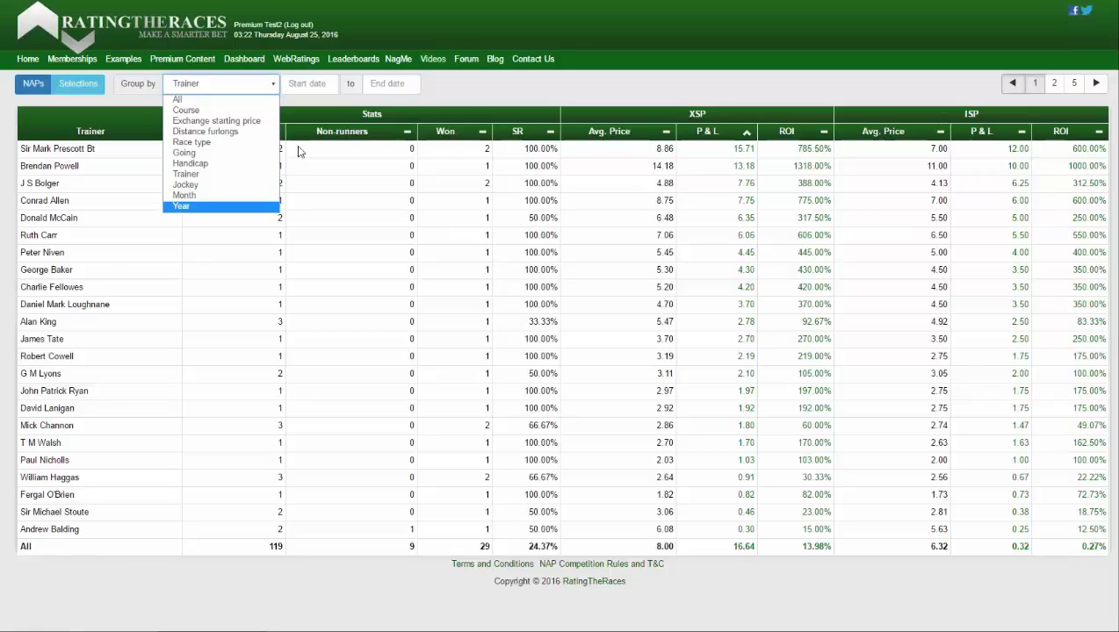
click(471, 98)
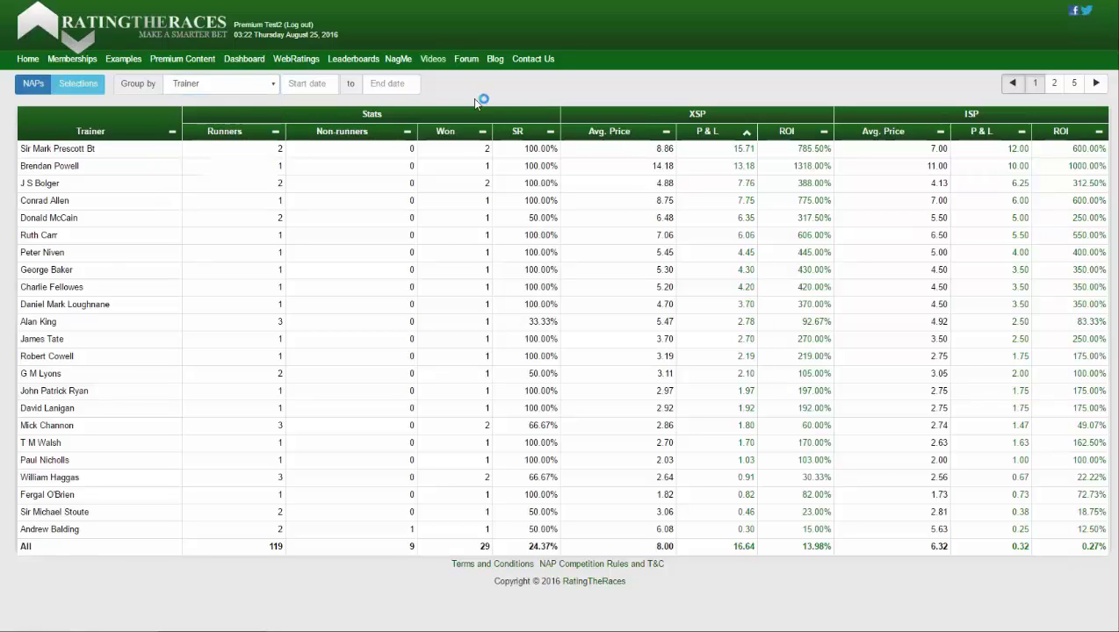